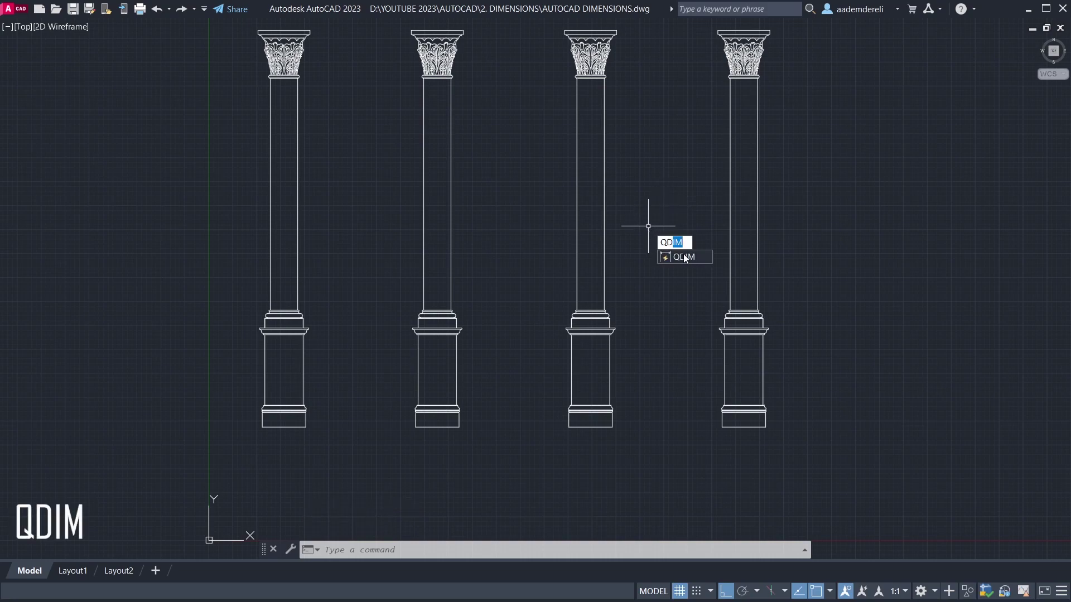
Quick-dimension the four column bases with a continuous 100/300 row below them.
{"action": "left_click", "coordinate": [683, 257]}
{"action": "left_click", "coordinate": [768, 364]}
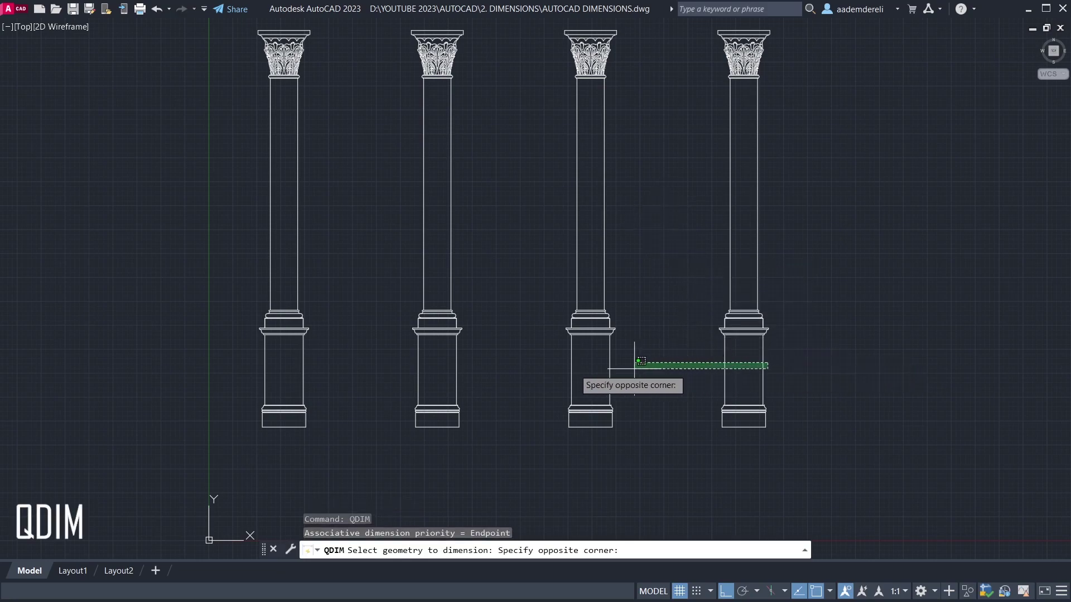
{"action": "left_click", "coordinate": [227, 363]}
{"action": "key", "text": "Return"}
{"action": "left_click", "coordinate": [478, 463]}
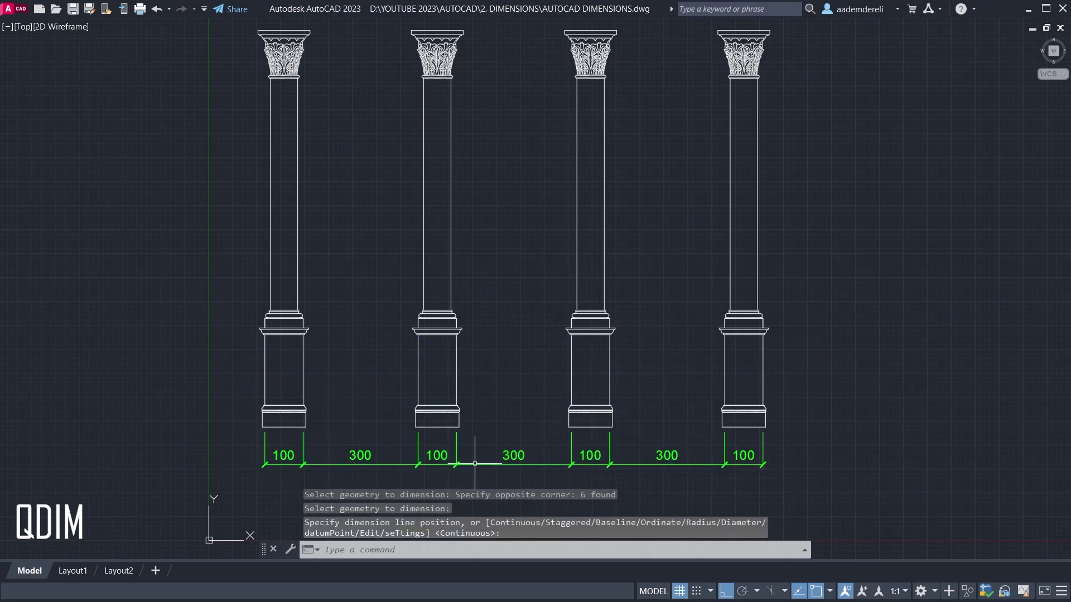
Add an overall 1300 quick dimension across the outer column edges, below the row.
{"action": "middle_click_drag", "start_coordinate": [478, 462], "coordinate": [478, 452]}
{"action": "key", "text": "Return"}
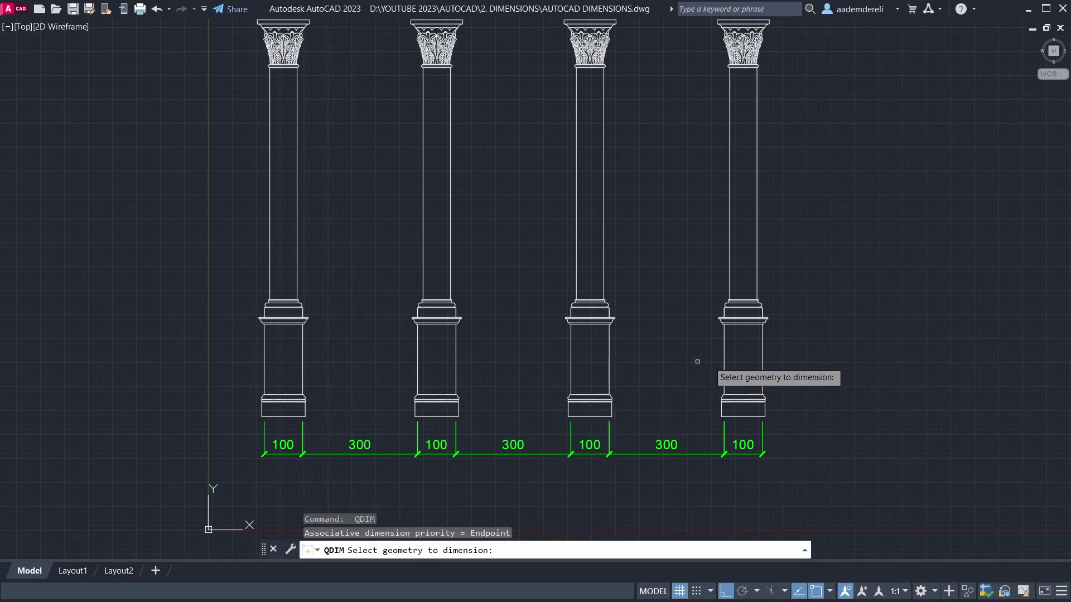
{"action": "left_click", "coordinate": [762, 360]}
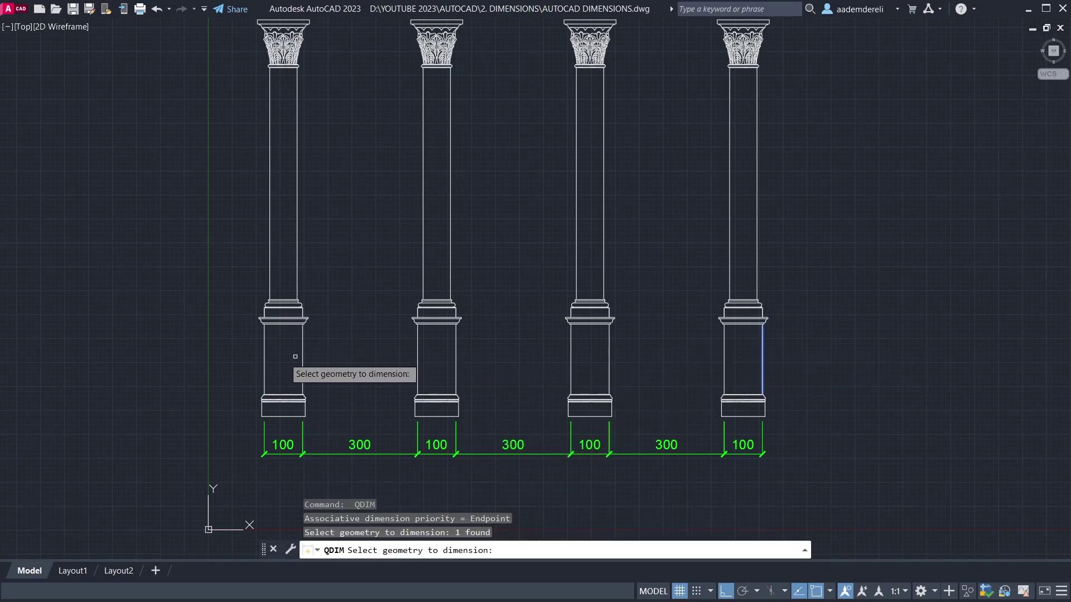
{"action": "left_click", "coordinate": [264, 356]}
{"action": "key", "text": "Return"}
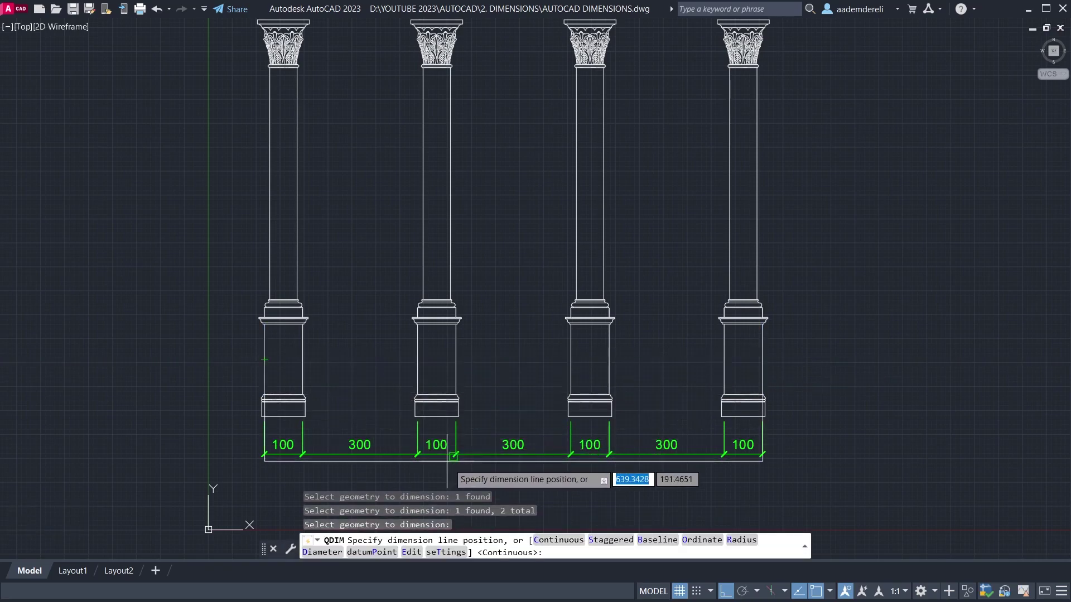
{"action": "left_click", "coordinate": [562, 479]}
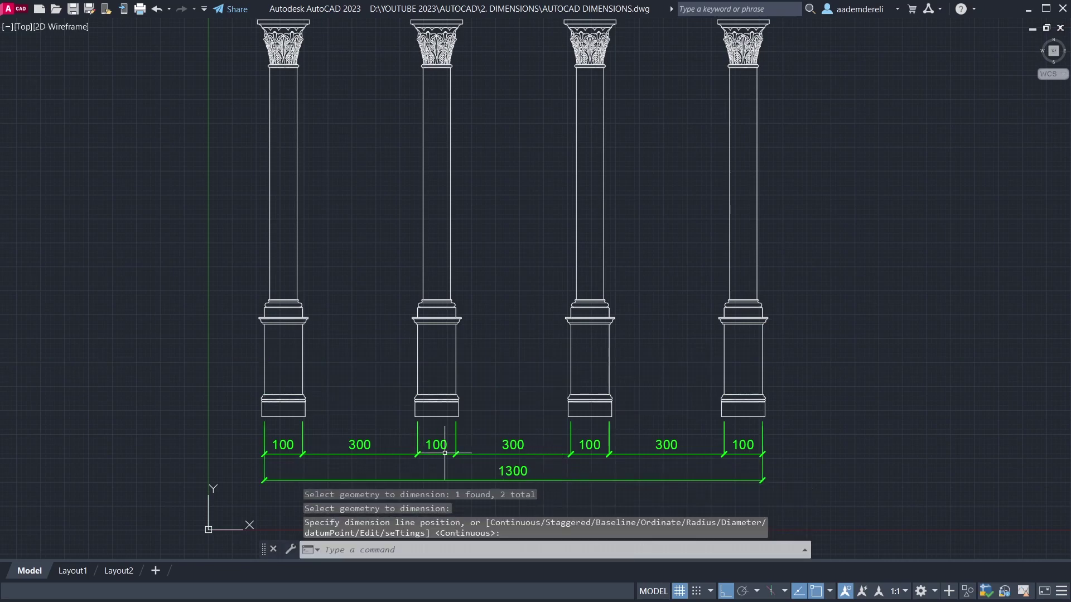
Align the UCS with the diagonal plan's edge line using the Object option.
{"action": "middle_click_drag", "start_coordinate": [936, 358], "coordinate": [392, 376]}
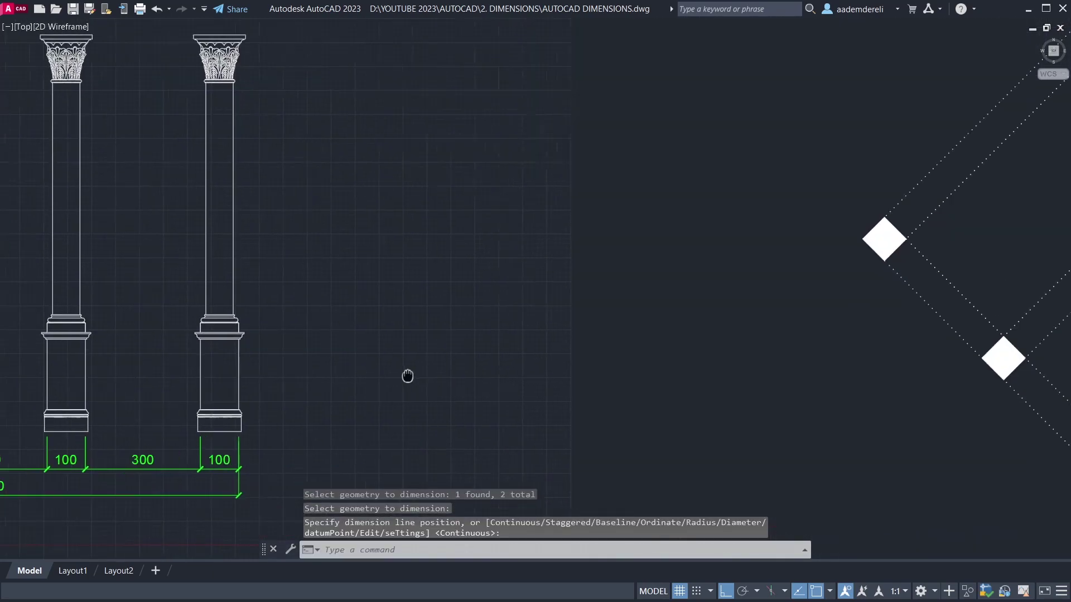
{"action": "scroll", "coordinate": [739, 295], "scroll_direction": "down", "scroll_amount": 2}
{"action": "mouse_move", "coordinate": [739, 294]}
{"action": "middle_mouse_down"}
{"action": "mouse_move", "coordinate": [519, 311]}
{"action": "mouse_move", "coordinate": [481, 289]}
{"action": "middle_mouse_up"}
{"action": "type", "text": "u"}
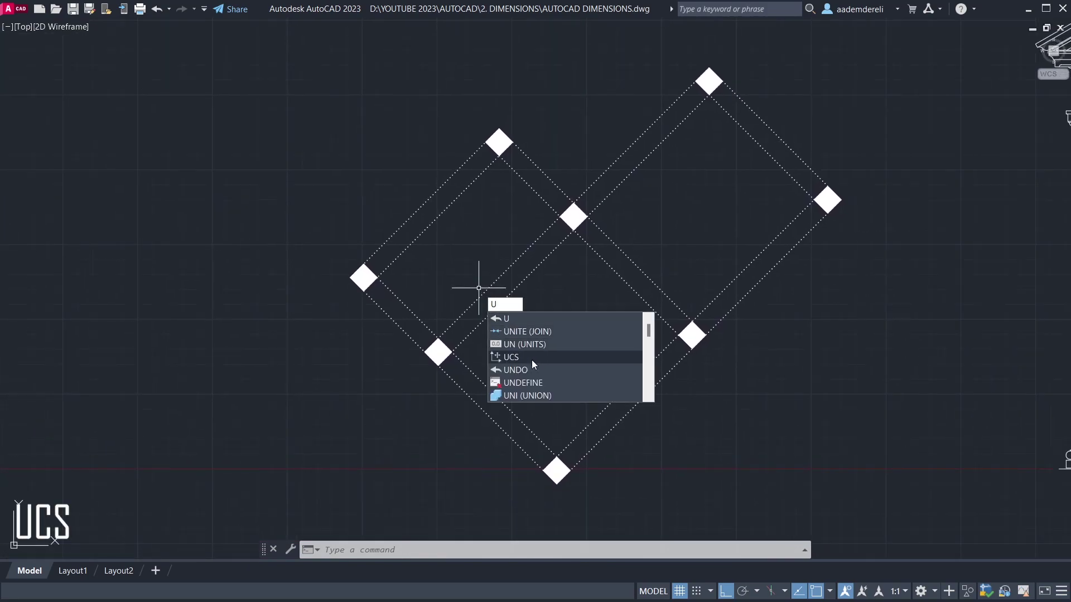
{"action": "left_click", "coordinate": [531, 360]}
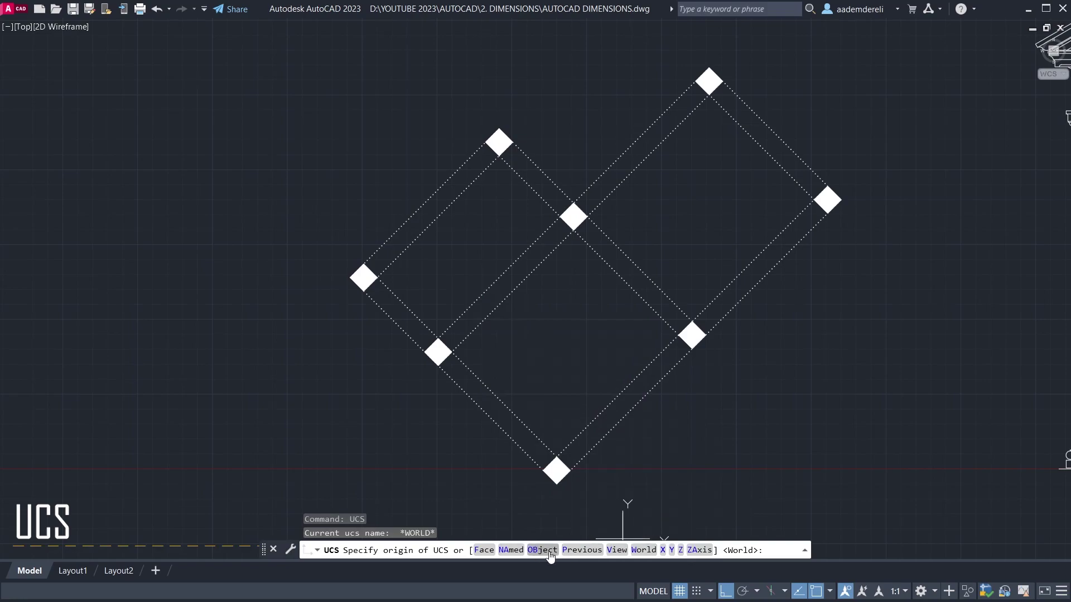
{"action": "left_click", "coordinate": [542, 550]}
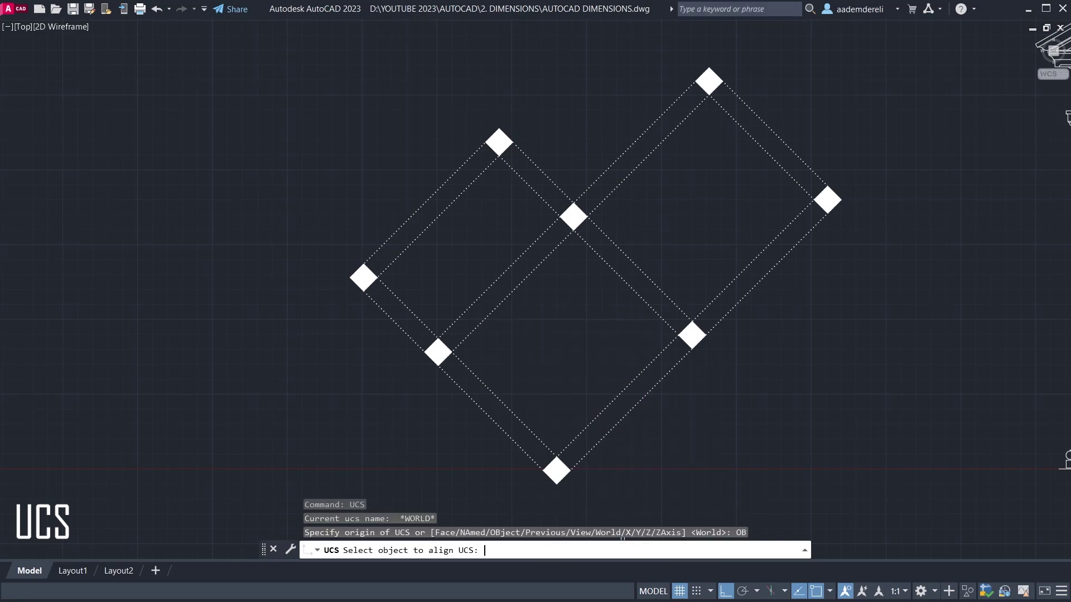
{"action": "left_click", "coordinate": [353, 277]}
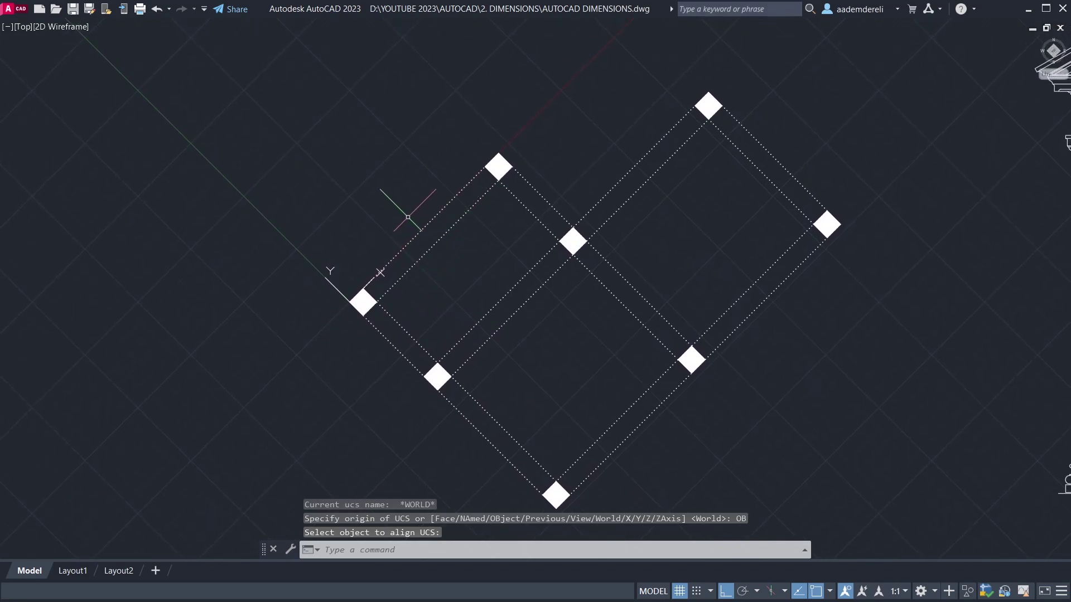
{"action": "type", "text": "QDIM"}
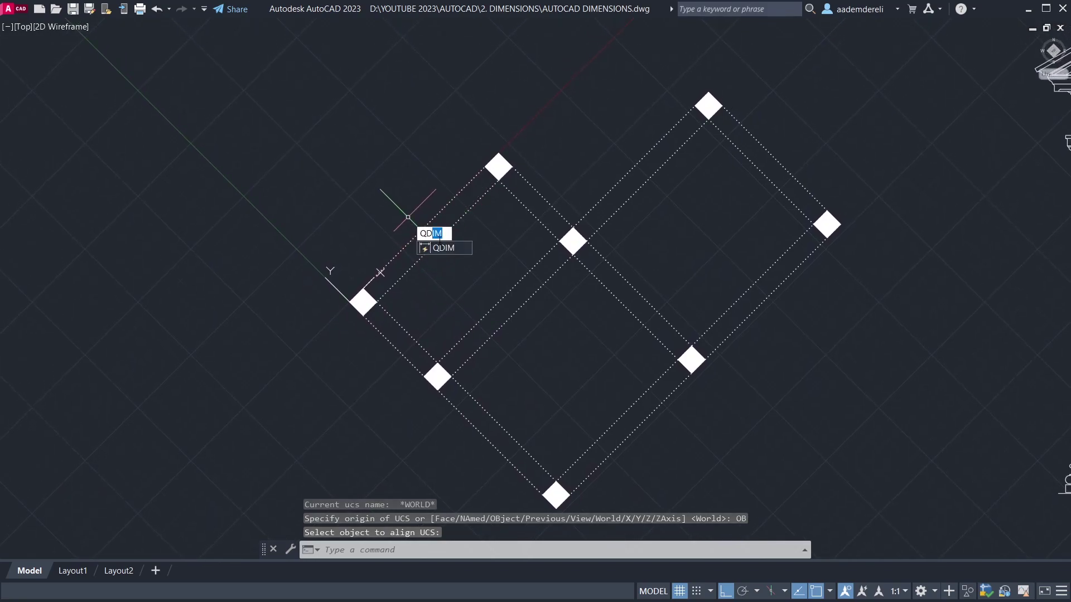
Quick-dimension the six diagonal grid lines with a continuous 80/720 row along the upper-left side.
{"action": "key", "text": "Return"}
{"action": "left_click", "coordinate": [413, 328]}
{"action": "left_click", "coordinate": [373, 357]}
{"action": "left_click", "coordinate": [546, 173]}
{"action": "left_click", "coordinate": [512, 222]}
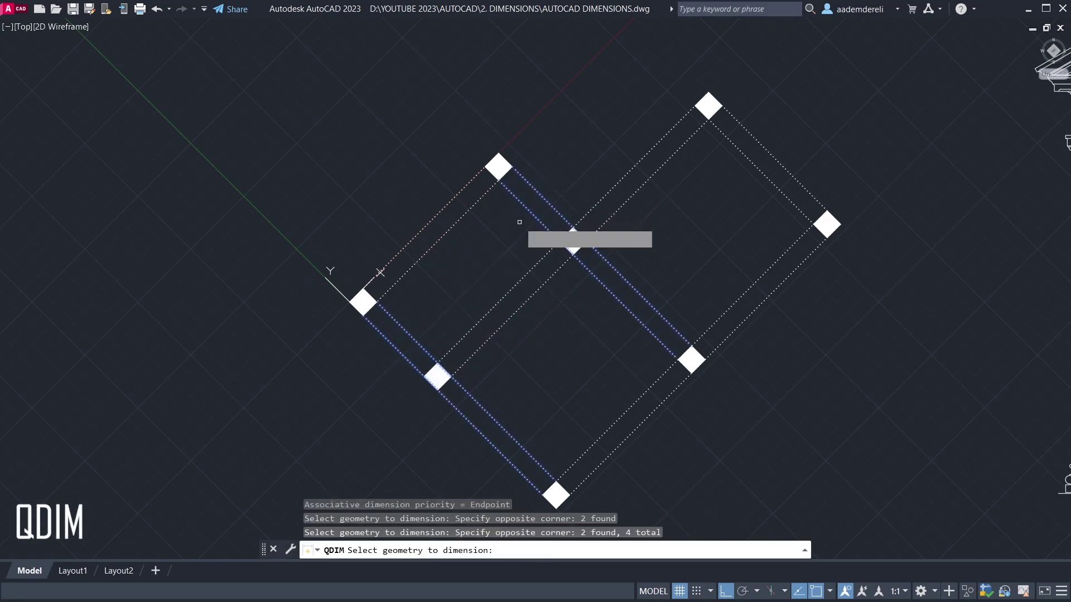
{"action": "left_click", "coordinate": [773, 118]}
{"action": "left_click", "coordinate": [720, 192]}
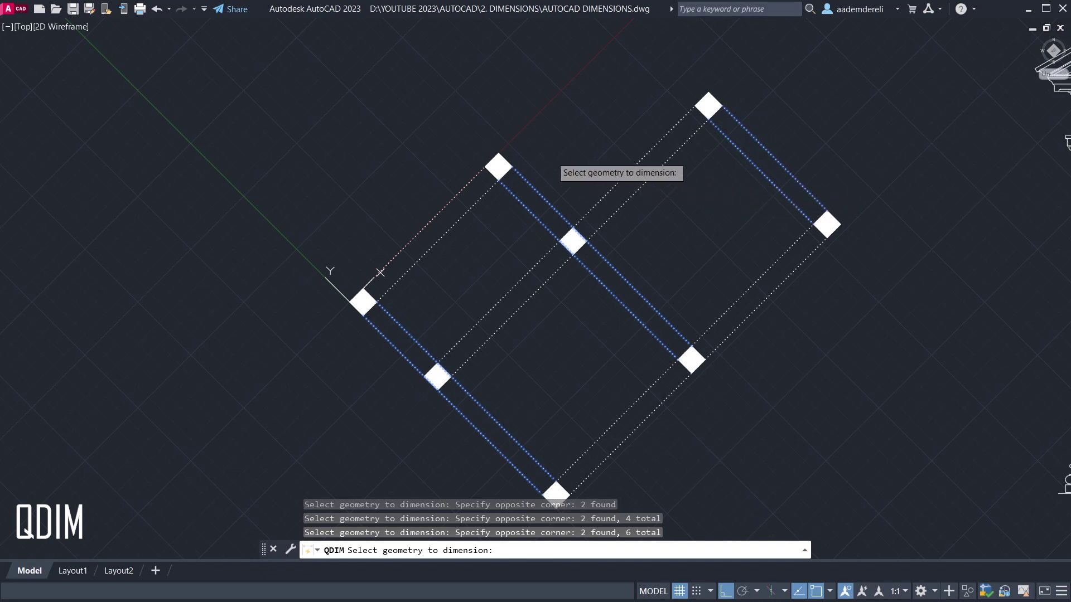
{"action": "key", "text": "Return"}
{"action": "middle_click_drag", "start_coordinate": [380, 272], "coordinate": [388, 327]}
{"action": "left_click", "coordinate": [388, 327]}
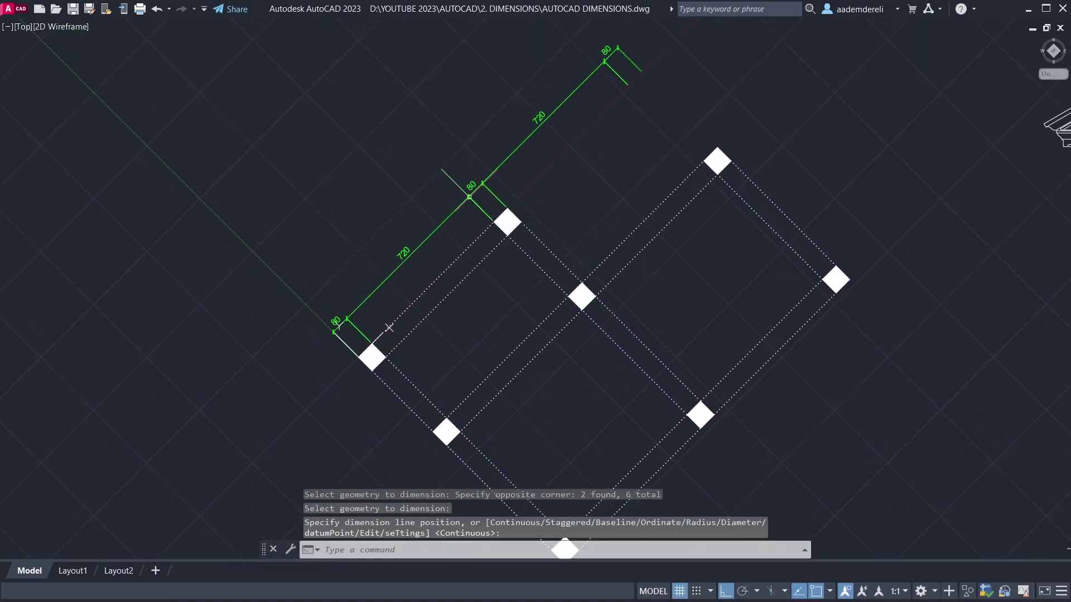
Add the overall 1680 dimension between the plan's two outer edges, outside the row.
{"action": "key", "text": "Return"}
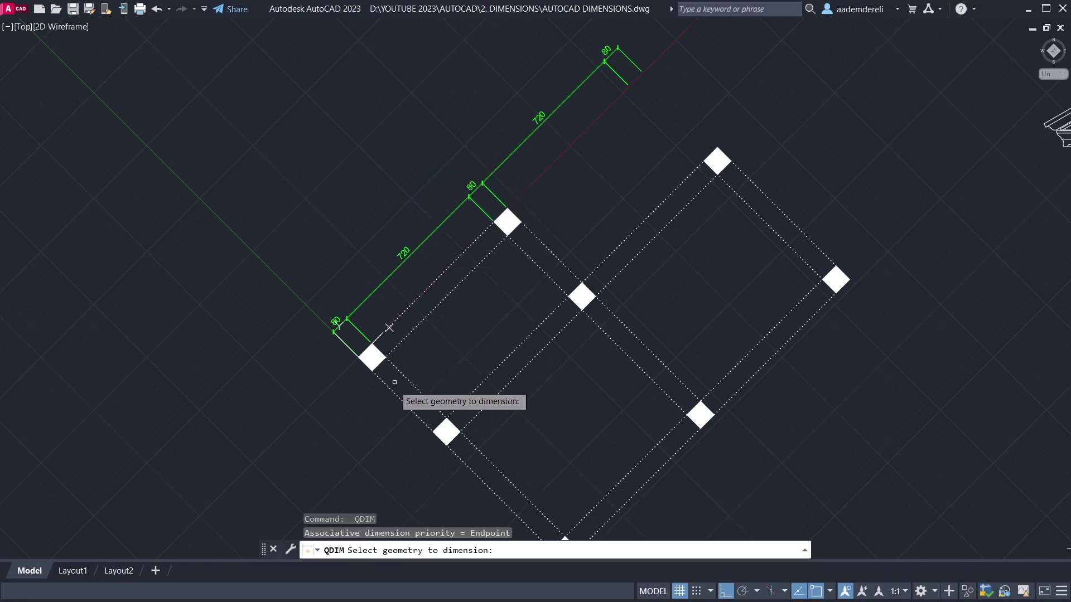
{"action": "left_click", "coordinate": [409, 394]}
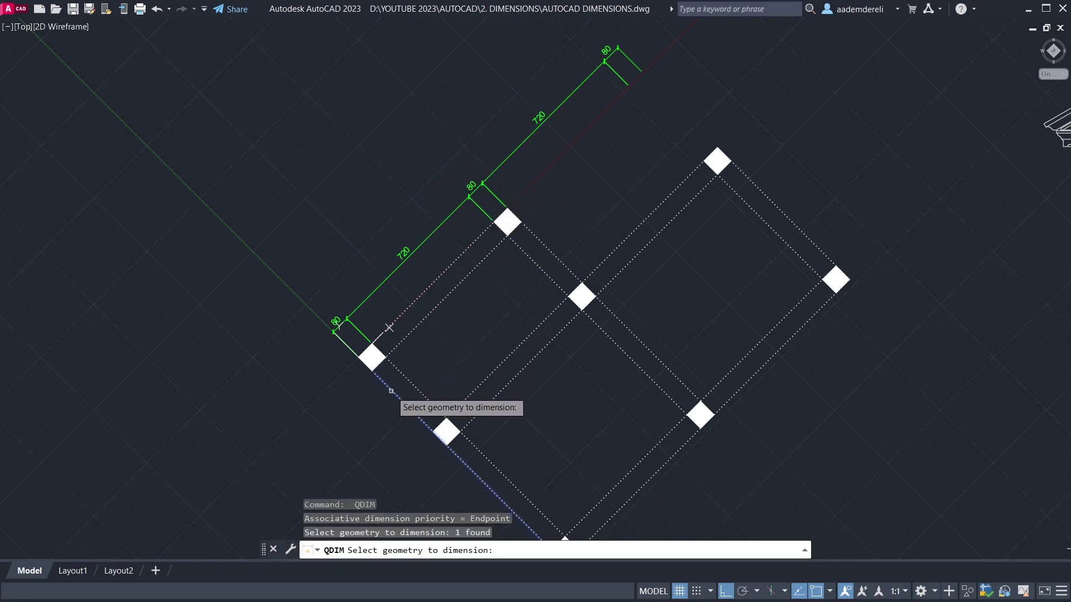
{"action": "left_click", "coordinate": [730, 174]}
{"action": "key", "text": "Return"}
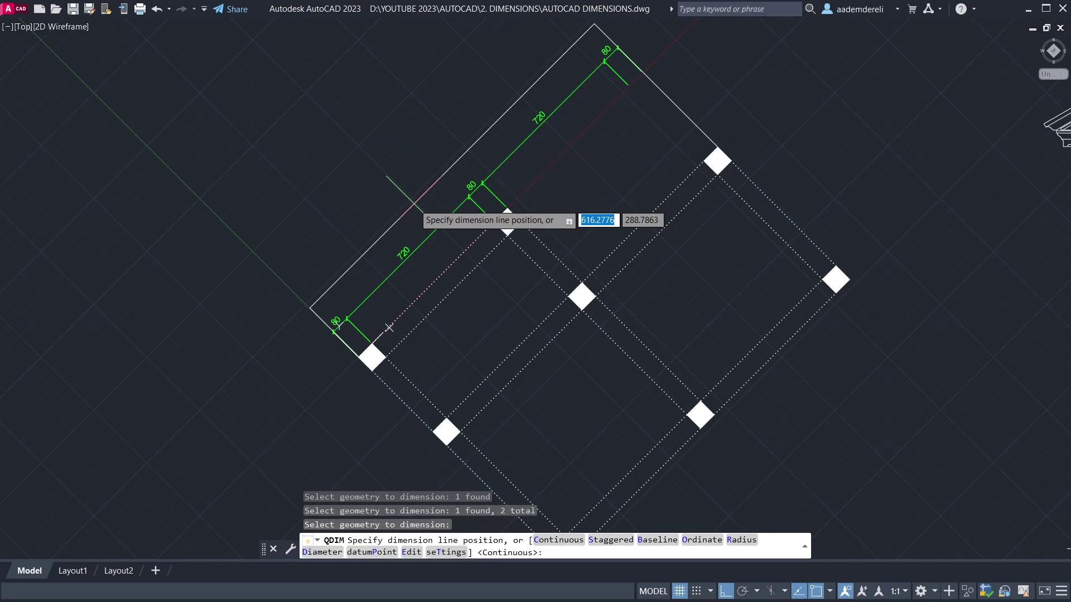
{"action": "left_click", "coordinate": [428, 189]}
{"action": "middle_click_drag", "start_coordinate": [421, 176], "coordinate": [429, 189]}
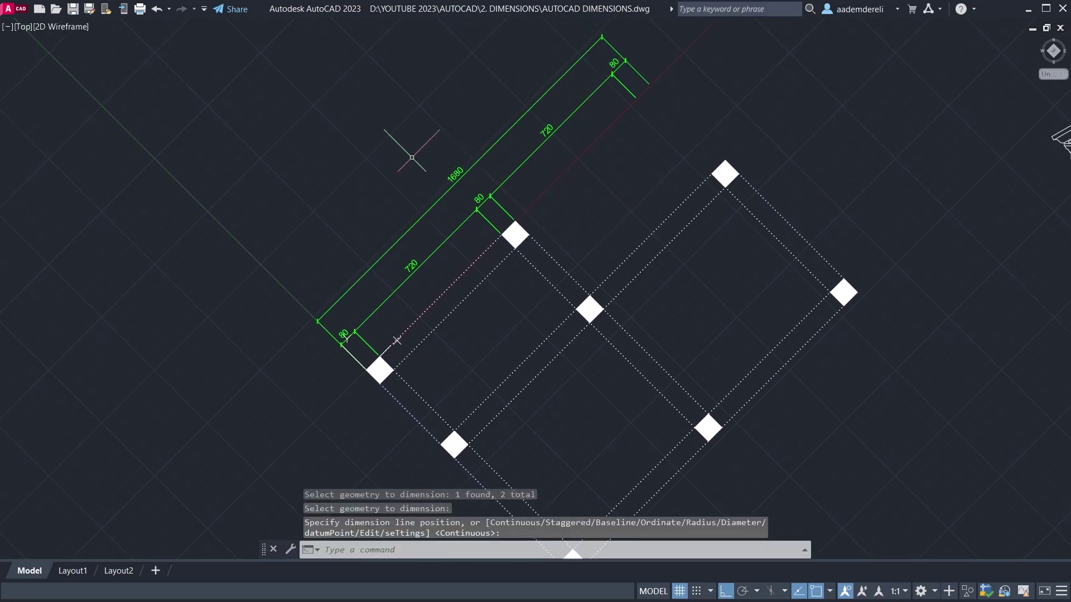
{"action": "type", "text": "U"}
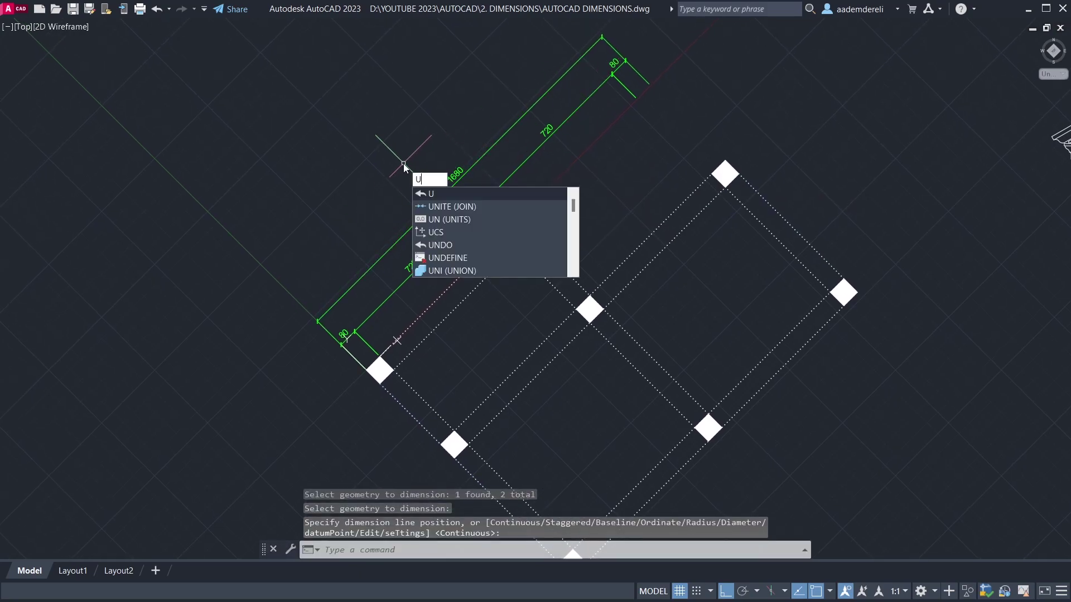
Reset the UCS to World and centre the temple facade in view.
{"action": "left_click", "coordinate": [456, 234]}
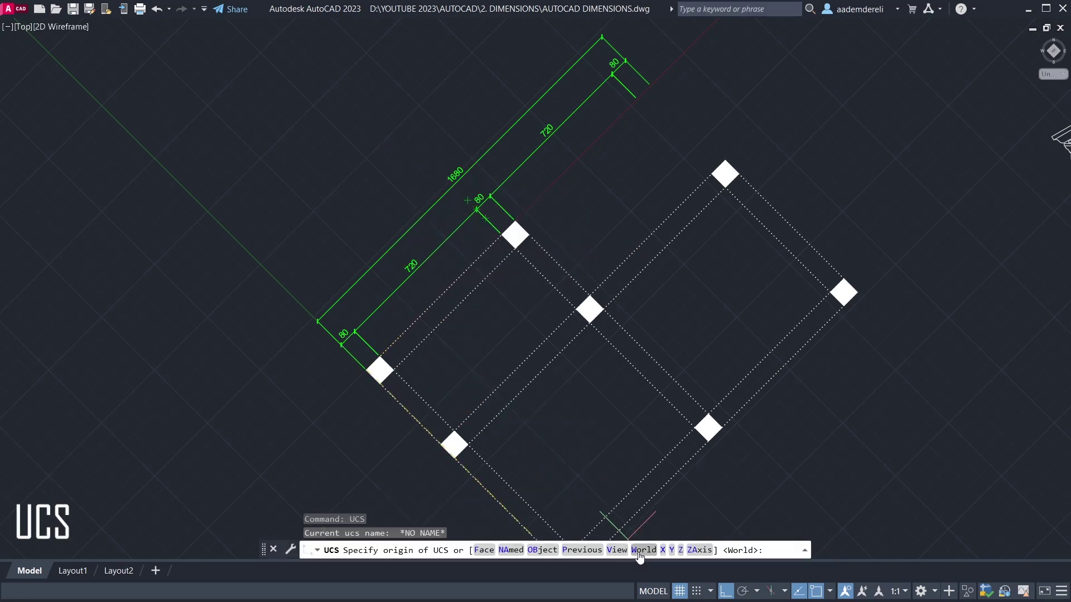
{"action": "left_click", "coordinate": [644, 551]}
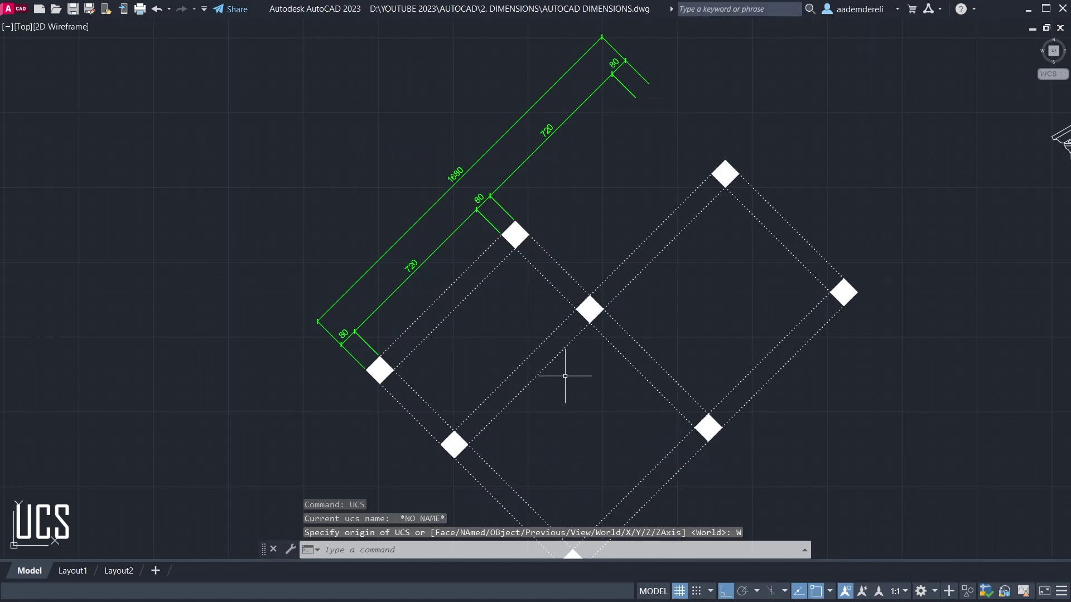
{"action": "scroll", "coordinate": [526, 338], "scroll_direction": "down", "scroll_amount": 2}
{"action": "mouse_move", "coordinate": [546, 307]}
{"action": "middle_mouse_down"}
{"action": "mouse_move", "coordinate": [536, 282]}
{"action": "mouse_move", "coordinate": [225, 287]}
{"action": "middle_mouse_up"}
{"action": "middle_click_drag", "start_coordinate": [667, 299], "coordinate": [487, 289]}
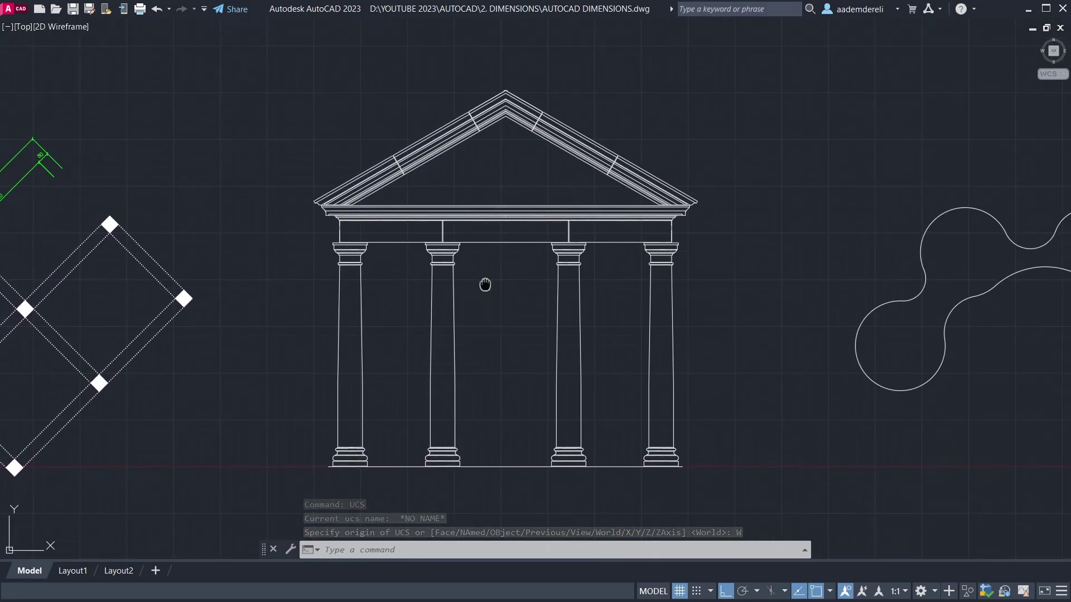
Turn Clean Screen off and set Vertical as the current dimension style.
{"action": "left_click", "coordinate": [1044, 593]}
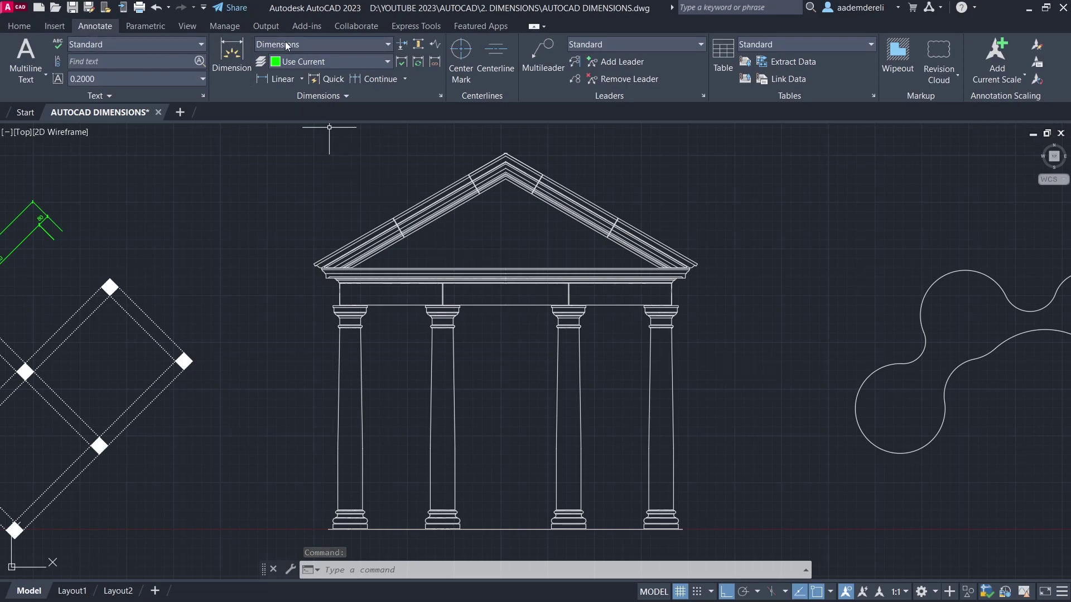
{"action": "left_click", "coordinate": [318, 43]}
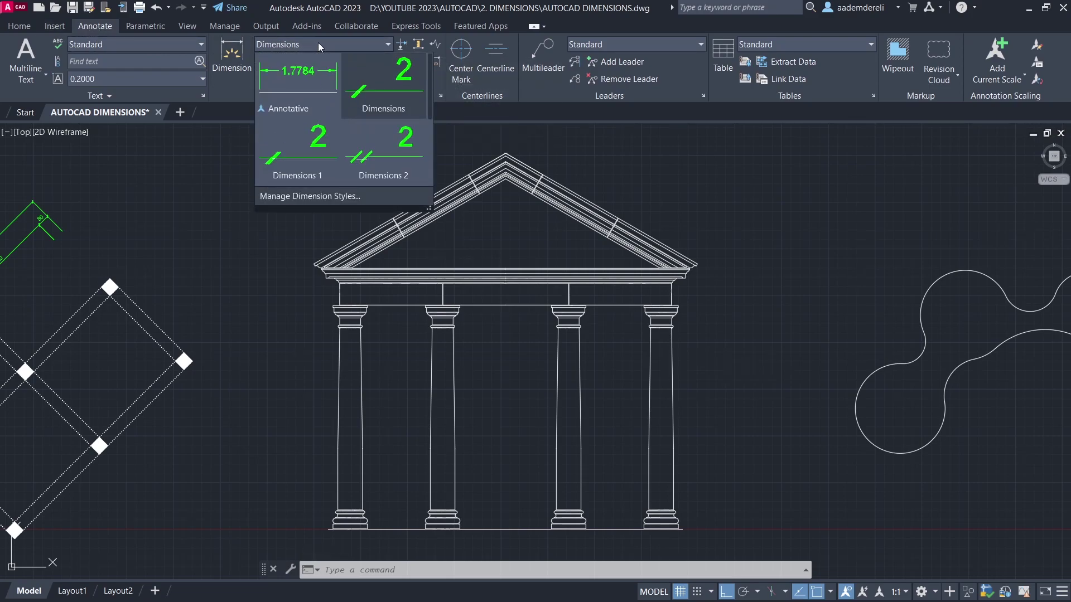
{"action": "scroll", "coordinate": [371, 111], "scroll_direction": "down", "scroll_amount": 2}
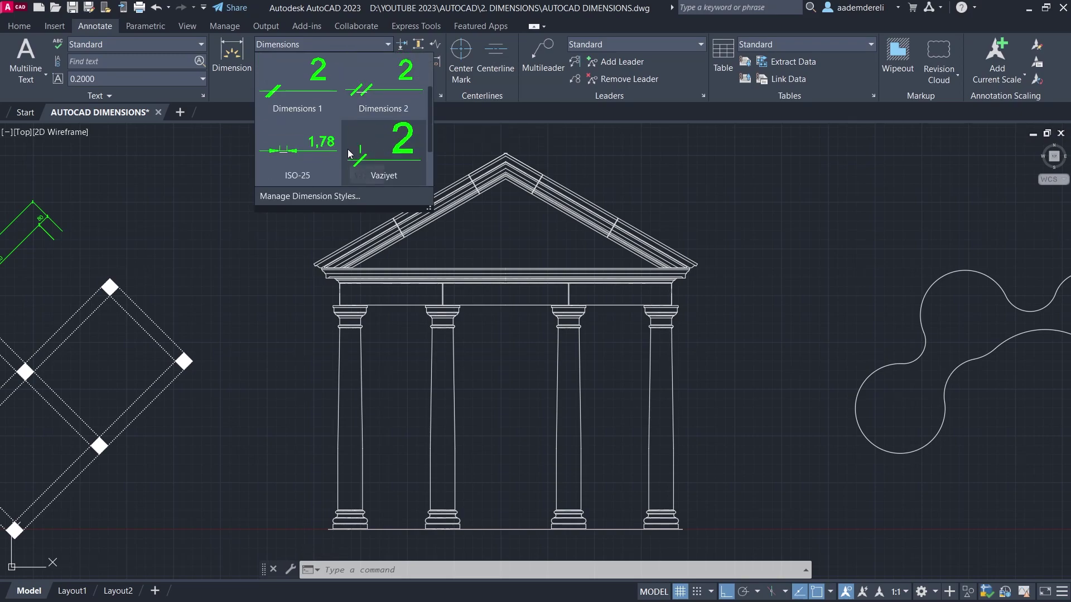
{"action": "scroll", "coordinate": [356, 148], "scroll_direction": "down", "scroll_amount": 1}
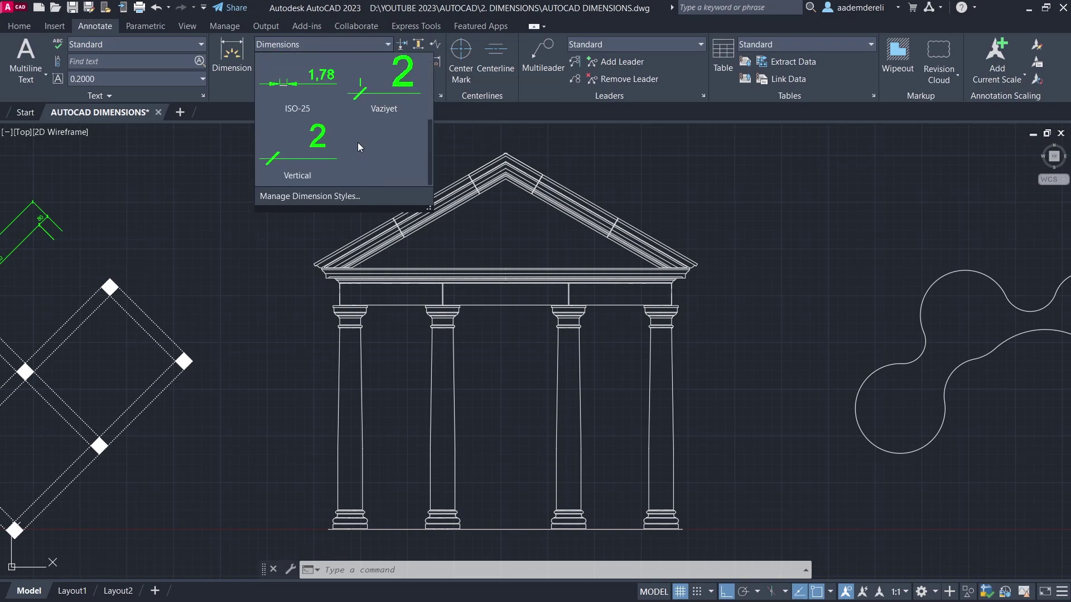
{"action": "left_click", "coordinate": [307, 150]}
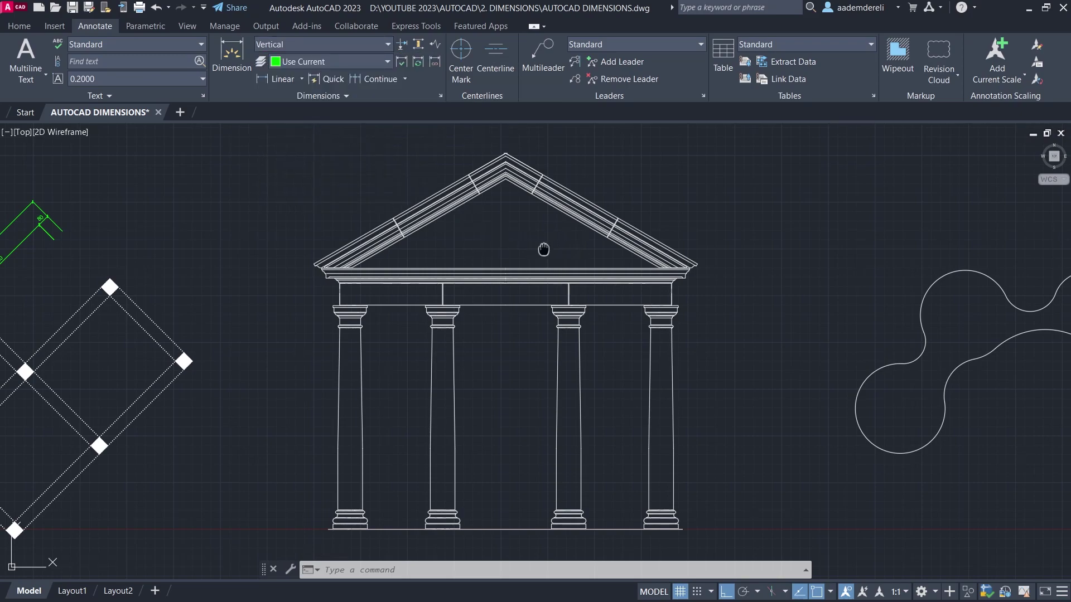
Start QDIM and pick the ground line, the column base top and the capital top edge.
{"action": "middle_click_drag", "start_coordinate": [542, 246], "coordinate": [512, 228]}
{"action": "type", "text": "q"}
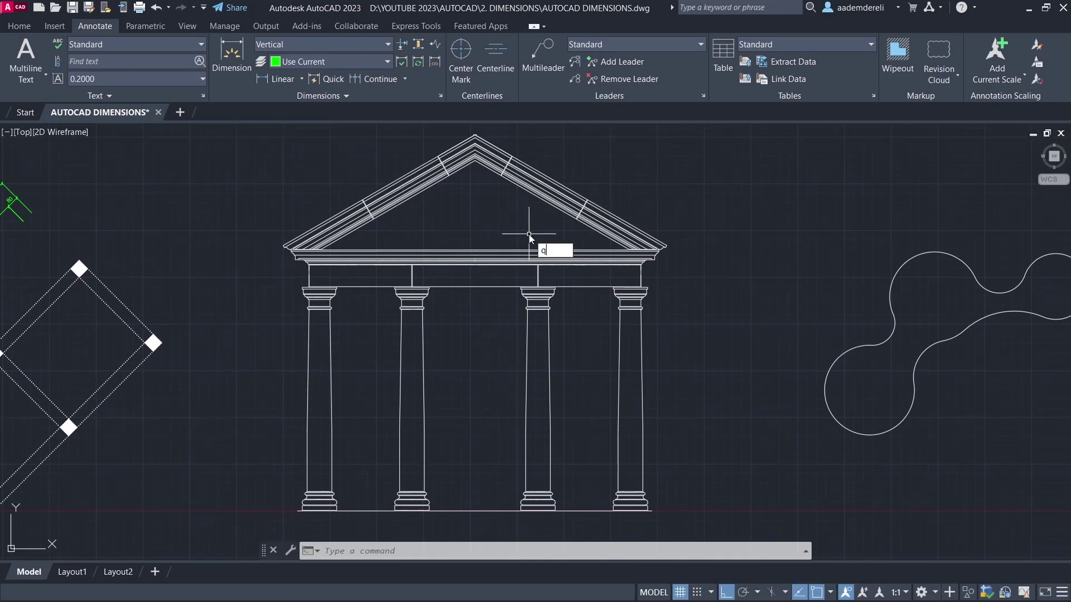
{"action": "type", "text": "d"}
{"action": "left_click", "coordinate": [565, 265]}
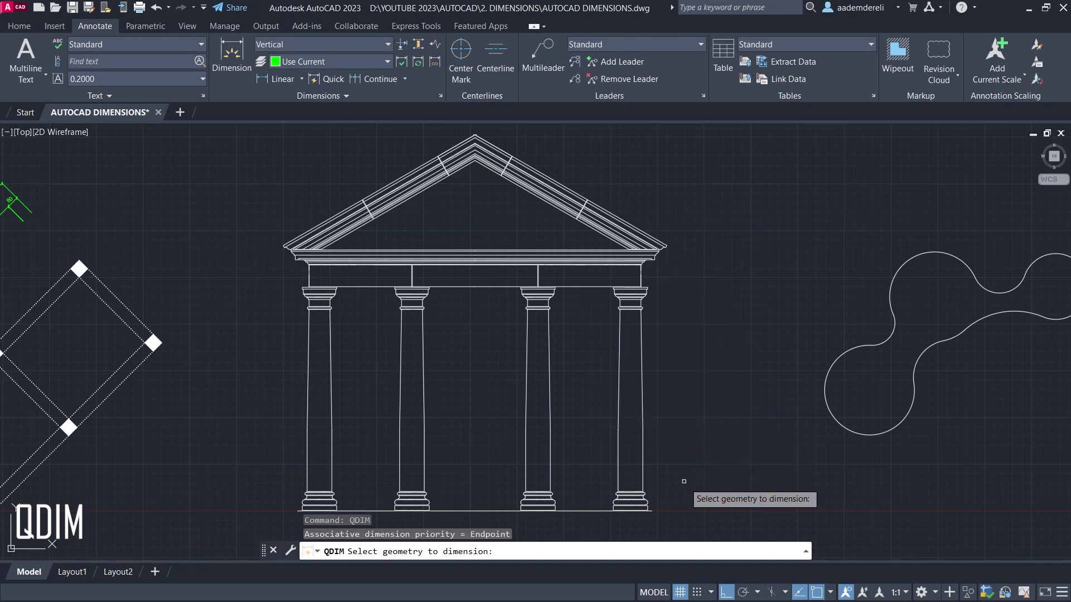
{"action": "scroll", "coordinate": [646, 513], "scroll_direction": "up", "scroll_amount": 5}
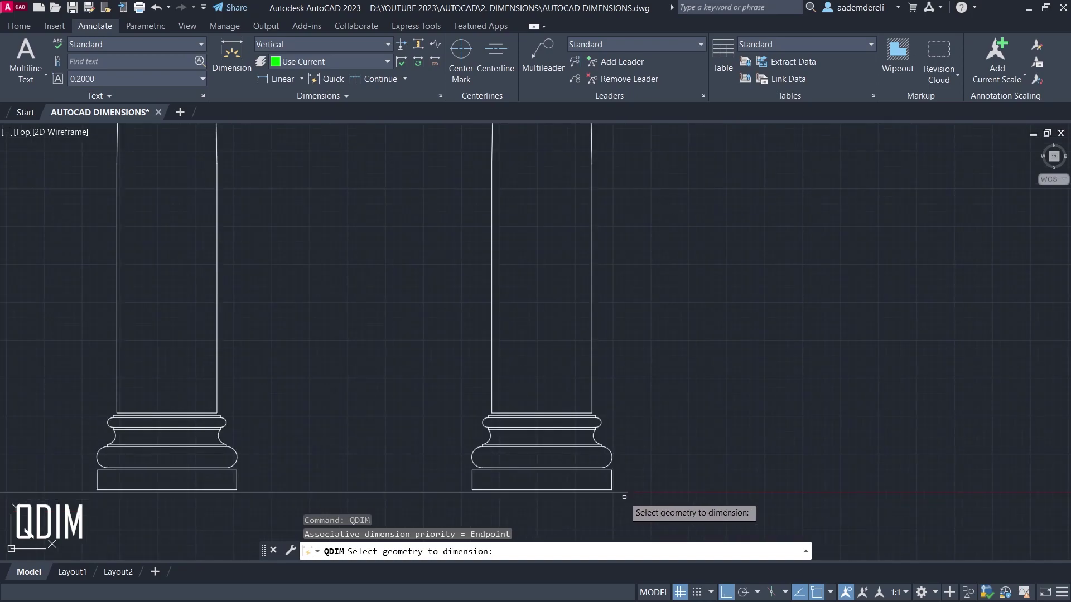
{"action": "left_click", "coordinate": [624, 493]}
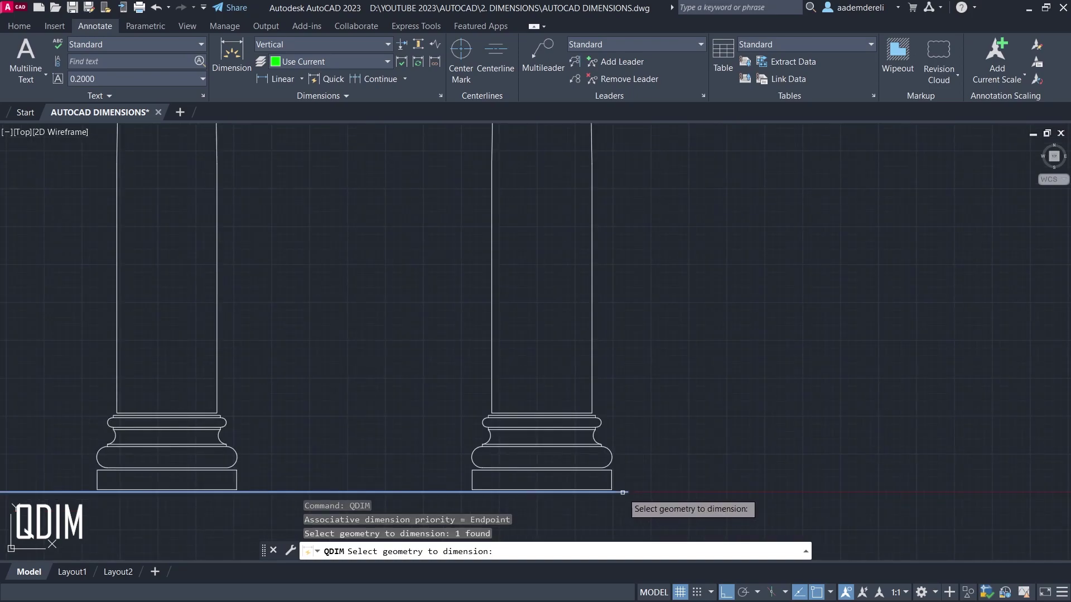
{"action": "left_click", "coordinate": [581, 412]}
{"action": "scroll", "coordinate": [588, 390], "scroll_direction": "down", "scroll_amount": 2}
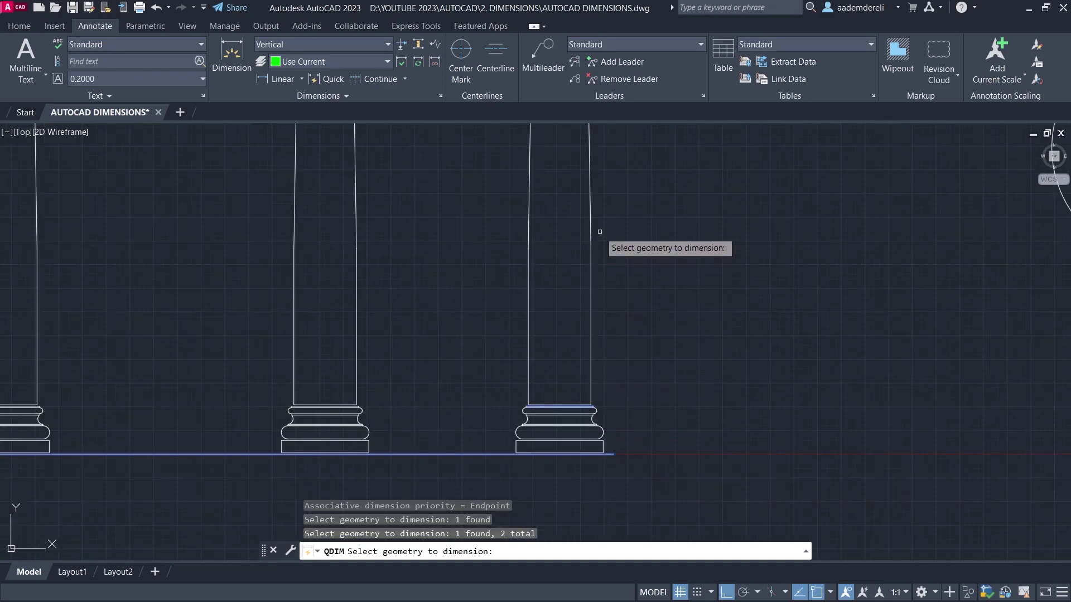
{"action": "mouse_move", "coordinate": [599, 232]}
{"action": "middle_mouse_down"}
{"action": "mouse_move", "coordinate": [586, 240]}
{"action": "mouse_move", "coordinate": [573, 399]}
{"action": "middle_mouse_up"}
{"action": "scroll", "coordinate": [557, 318], "scroll_direction": "up", "scroll_amount": 2}
{"action": "middle_click_drag", "start_coordinate": [557, 318], "coordinate": [569, 265]}
{"action": "left_click", "coordinate": [569, 265]}
{"action": "scroll", "coordinate": [581, 196], "scroll_direction": "up", "scroll_amount": 2}
Add the cornice and apex, placing ordinate dimensions 0, 126, 1496, 1746, 2515 beside the temple.
{"action": "middle_click_drag", "start_coordinate": [580, 195], "coordinate": [538, 307]}
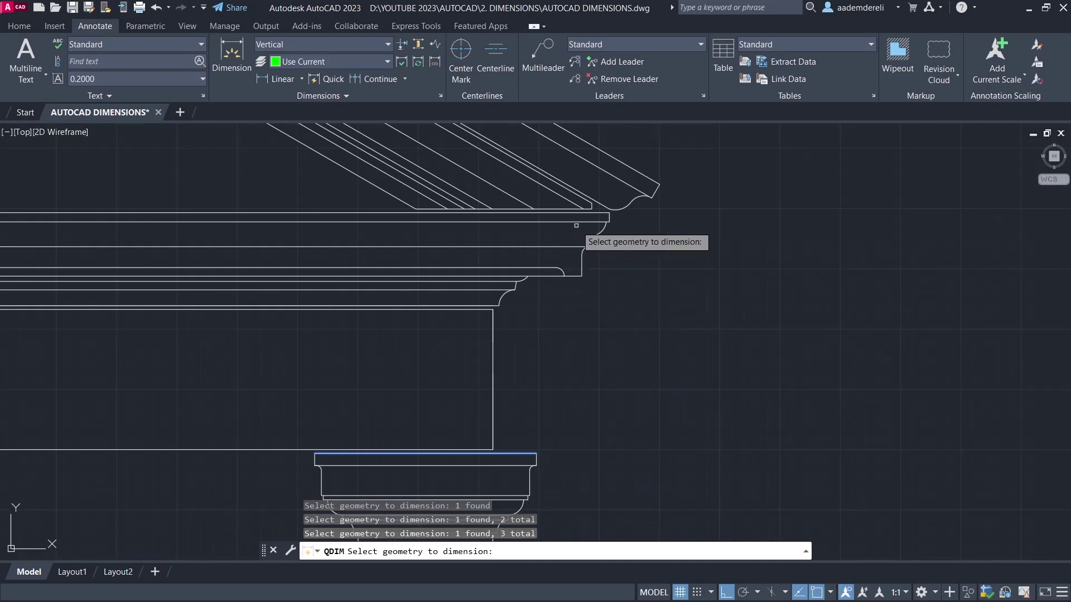
{"action": "left_click", "coordinate": [595, 214]}
{"action": "scroll", "coordinate": [600, 311], "scroll_direction": "down", "scroll_amount": 2}
{"action": "scroll", "coordinate": [538, 383], "scroll_direction": "down", "scroll_amount": 1}
{"action": "middle_click_drag", "start_coordinate": [538, 383], "coordinate": [387, 280]}
{"action": "scroll", "coordinate": [313, 191], "scroll_direction": "up", "scroll_amount": 2}
{"action": "left_click", "coordinate": [313, 190]}
{"action": "scroll", "coordinate": [364, 171], "scroll_direction": "down", "scroll_amount": 3}
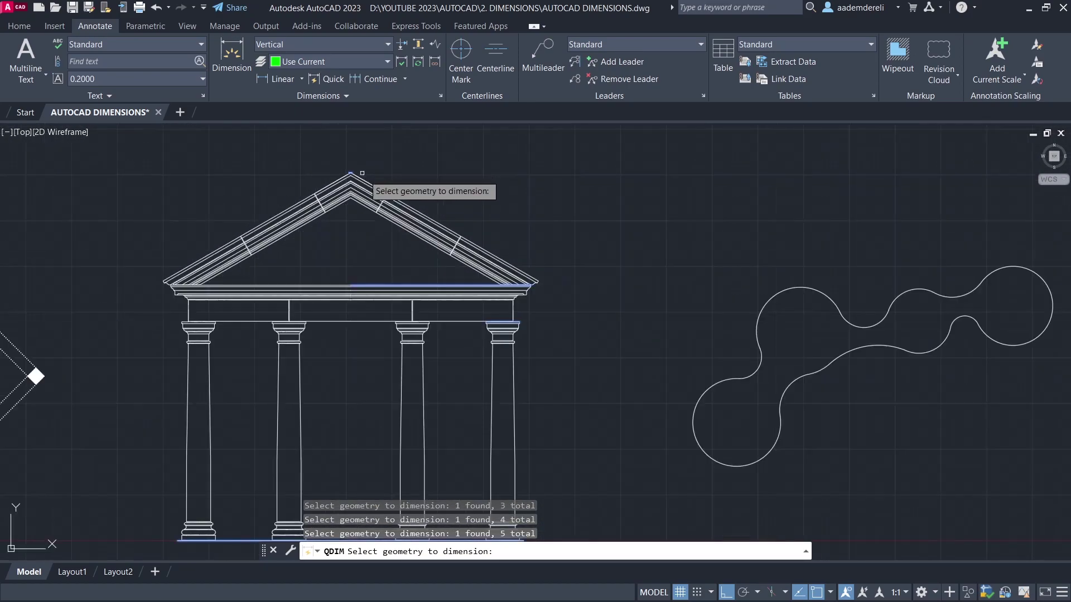
{"action": "scroll", "coordinate": [526, 229], "scroll_direction": "down", "scroll_amount": 1}
{"action": "middle_click_drag", "start_coordinate": [525, 229], "coordinate": [503, 226]}
{"action": "key", "text": "Return"}
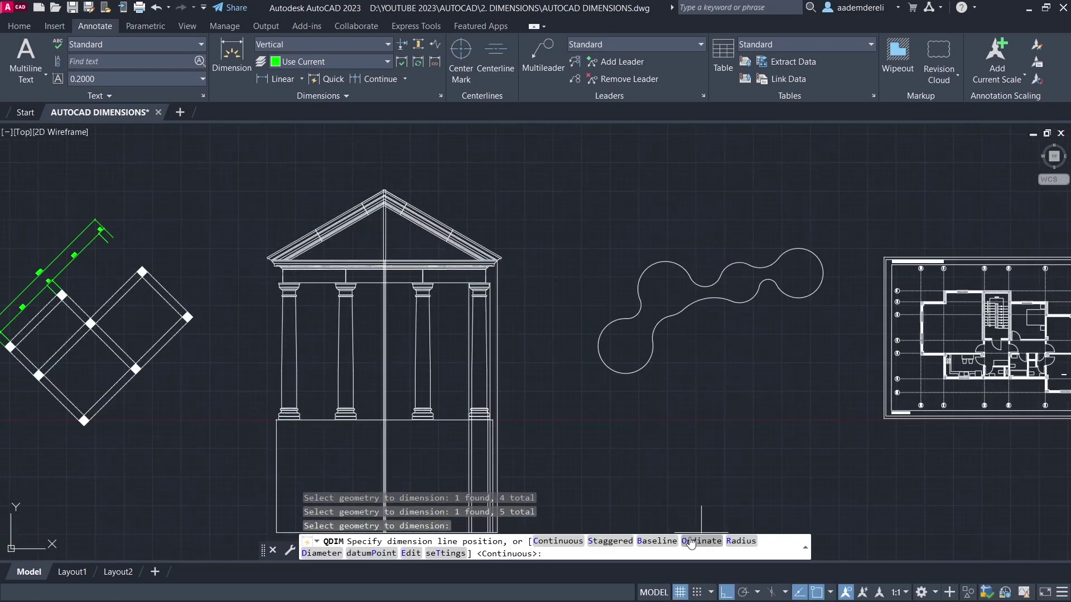
{"action": "left_click", "coordinate": [707, 541]}
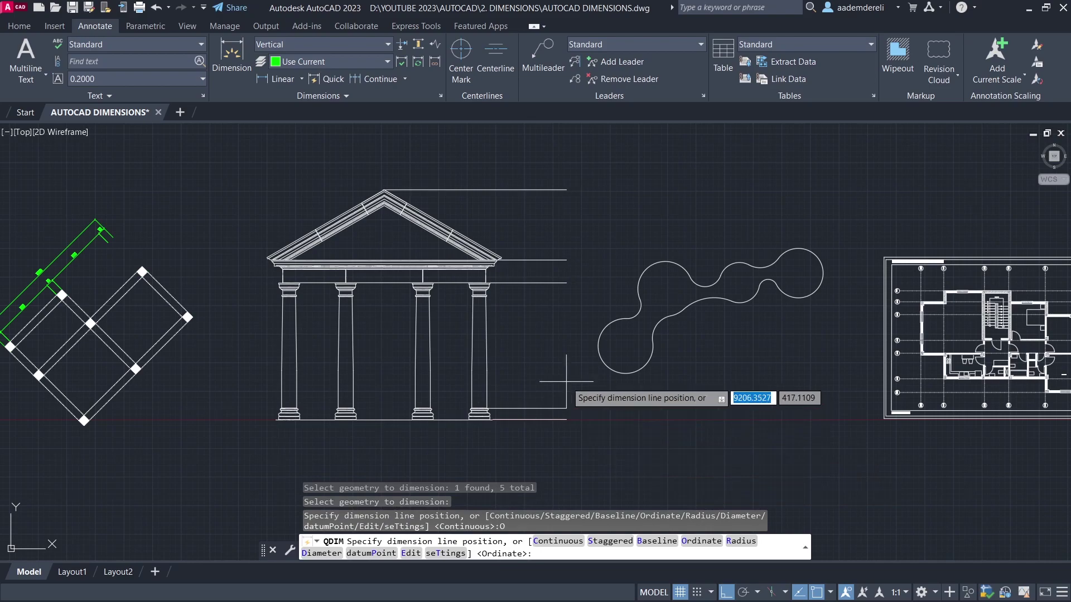
{"action": "left_click", "coordinate": [524, 320]}
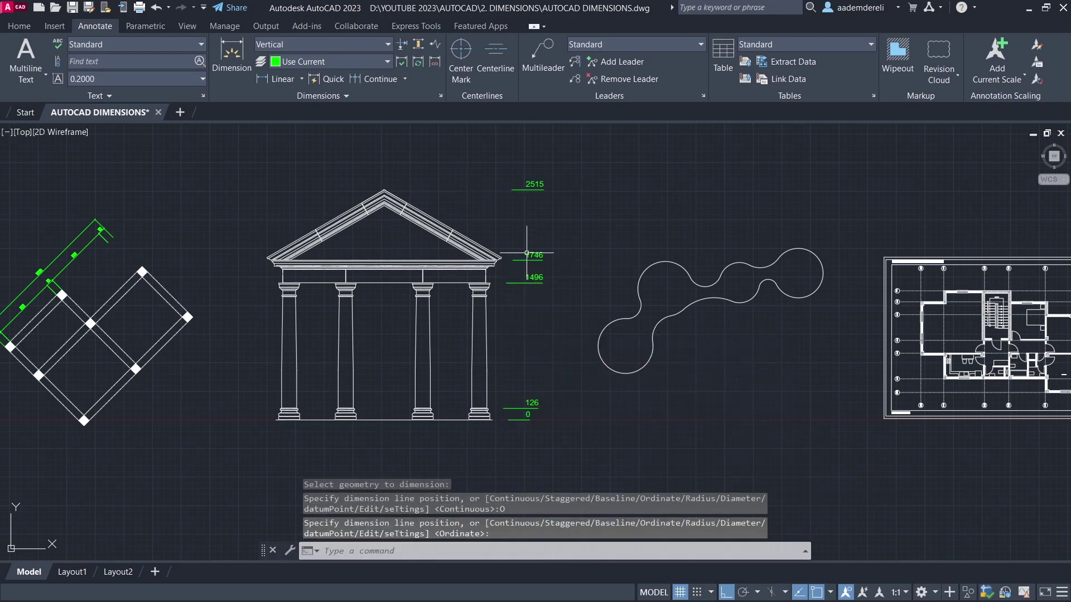
{"action": "scroll", "coordinate": [526, 253], "scroll_direction": "up", "scroll_amount": 2}
{"action": "scroll", "coordinate": [508, 200], "scroll_direction": "down", "scroll_amount": 2}
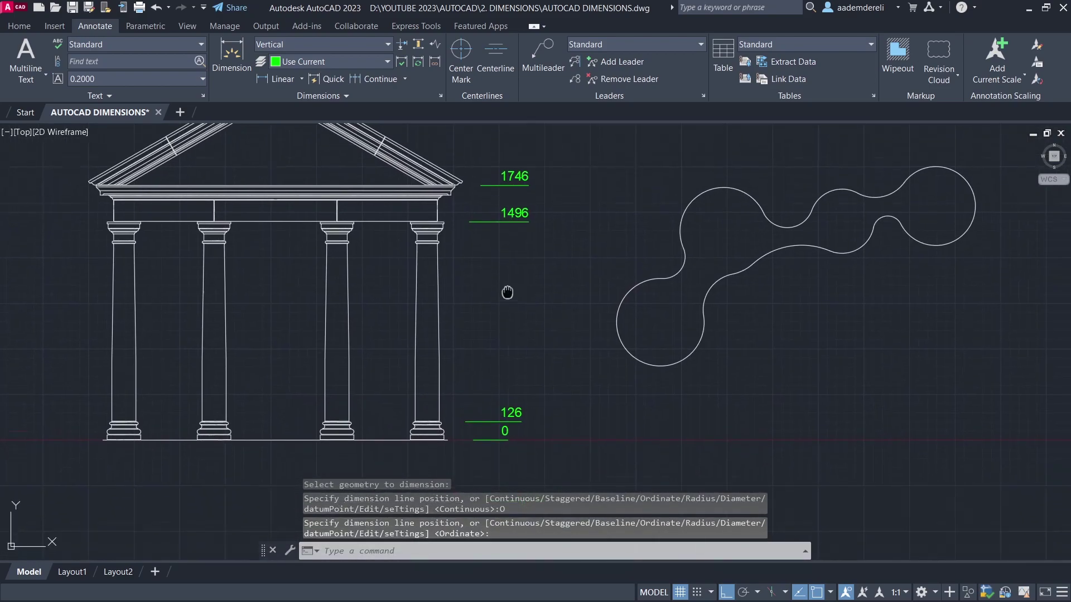
{"action": "scroll", "coordinate": [509, 405], "scroll_direction": "up", "scroll_amount": 2}
{"action": "scroll", "coordinate": [505, 410], "scroll_direction": "down", "scroll_amount": 1}
{"action": "scroll", "coordinate": [508, 263], "scroll_direction": "up", "scroll_amount": 1}
{"action": "scroll", "coordinate": [511, 195], "scroll_direction": "down", "scroll_amount": 1}
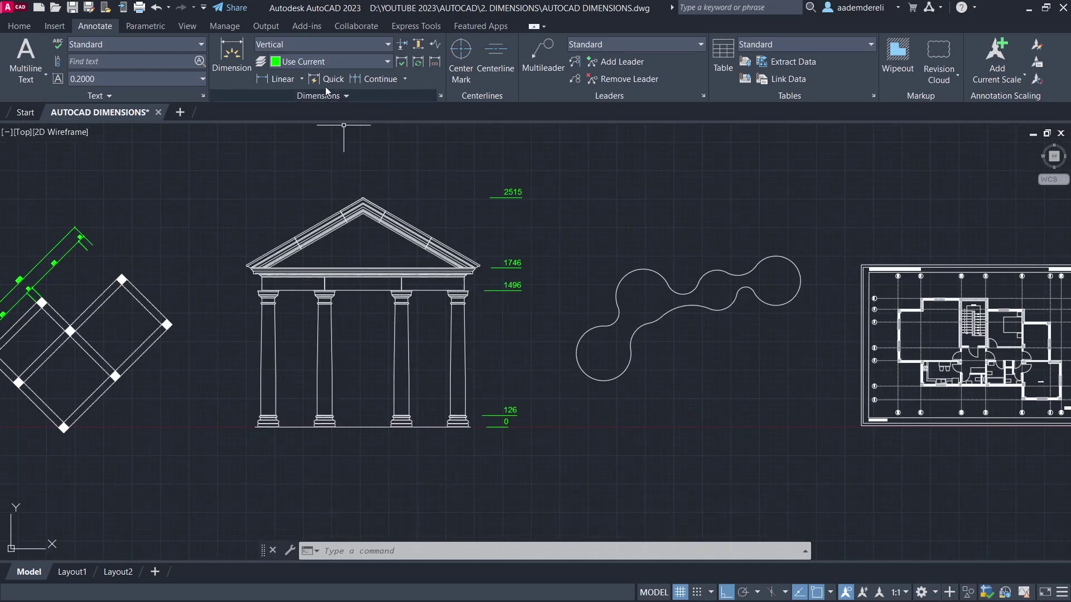
Choose Dimensions as the current style in the dimension style gallery.
{"action": "left_click", "coordinate": [326, 48]}
{"action": "scroll", "coordinate": [338, 107], "scroll_direction": "up", "scroll_amount": 1}
{"action": "scroll", "coordinate": [338, 108], "scroll_direction": "up", "scroll_amount": 1}
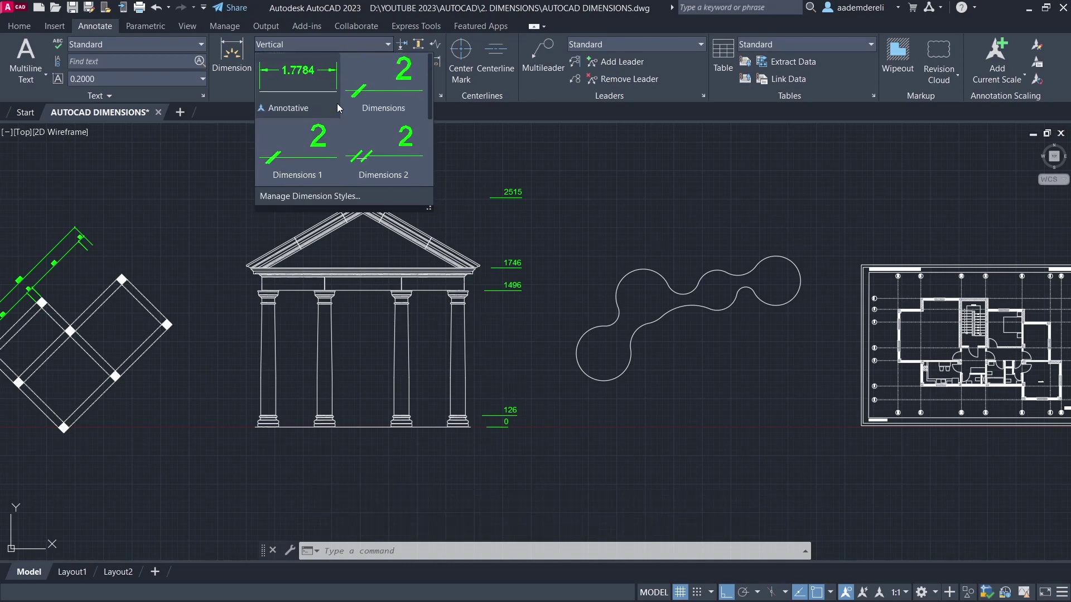
{"action": "left_click", "coordinate": [396, 84]}
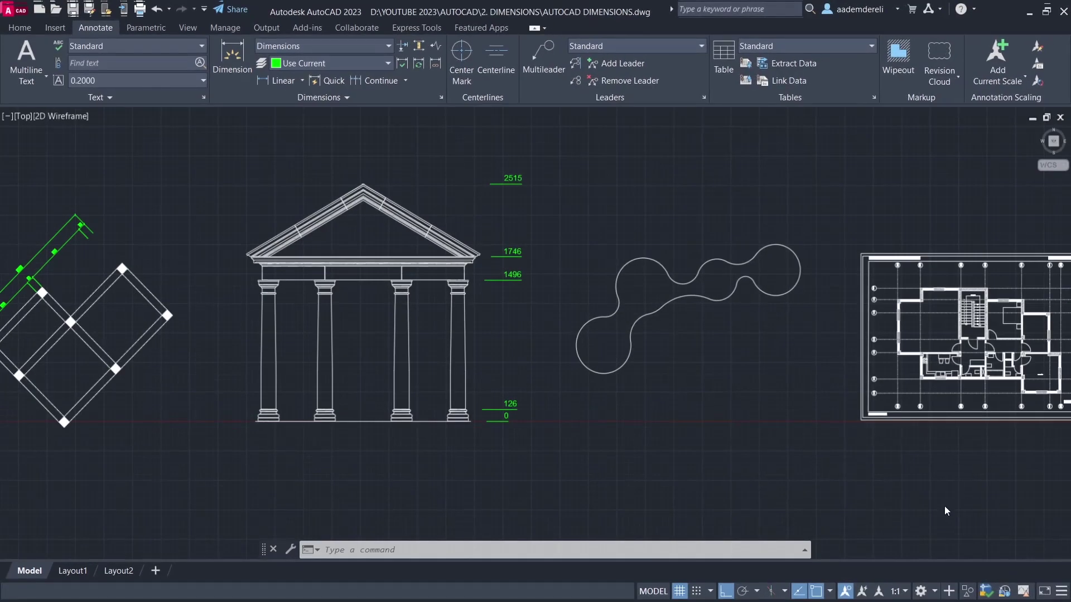
Quick-dimension every arc of the lobed blob with radius dimensions, R100 to R500.
{"action": "left_click", "coordinate": [1046, 596]}
{"action": "middle_click_drag", "start_coordinate": [777, 359], "coordinate": [605, 319]}
{"action": "scroll", "coordinate": [605, 319], "scroll_direction": "up", "scroll_amount": 2}
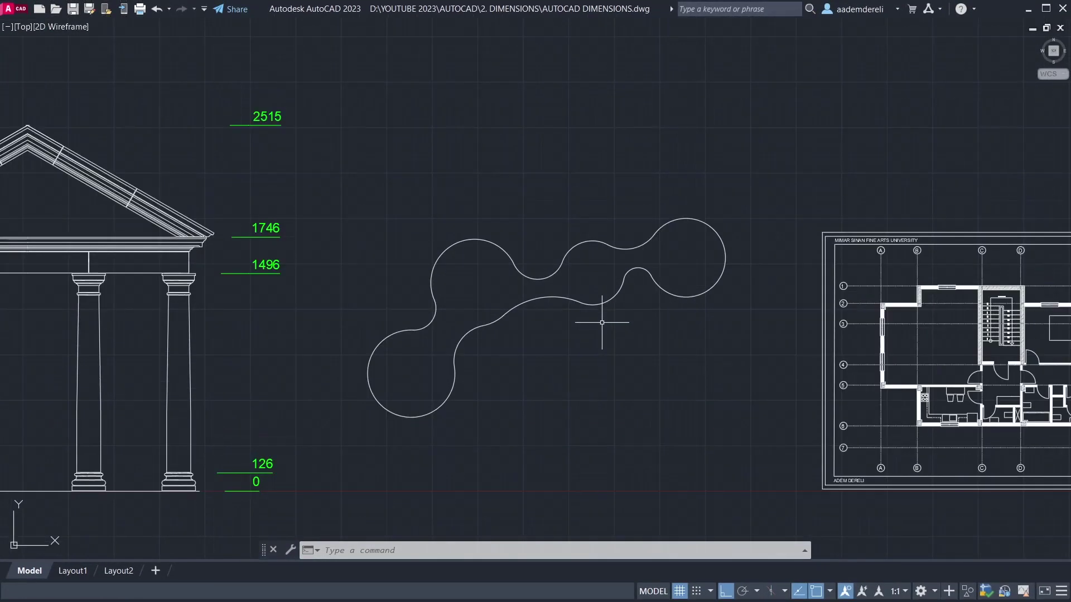
{"action": "scroll", "coordinate": [616, 321], "scroll_direction": "up", "scroll_amount": 2}
{"action": "type", "text": "QD"}
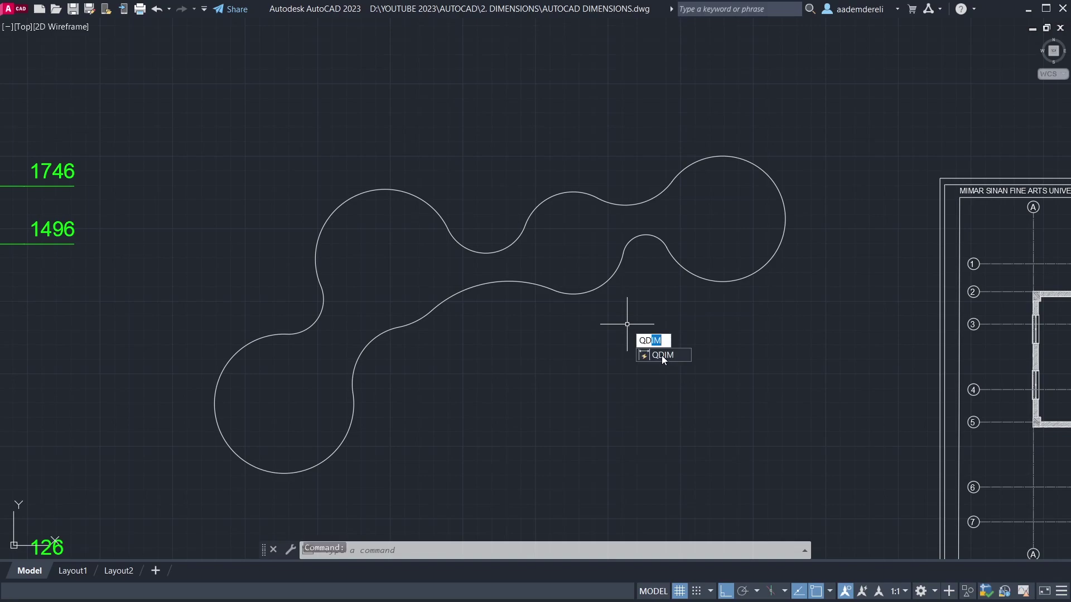
{"action": "key", "text": "Return"}
{"action": "left_click", "coordinate": [809, 111]}
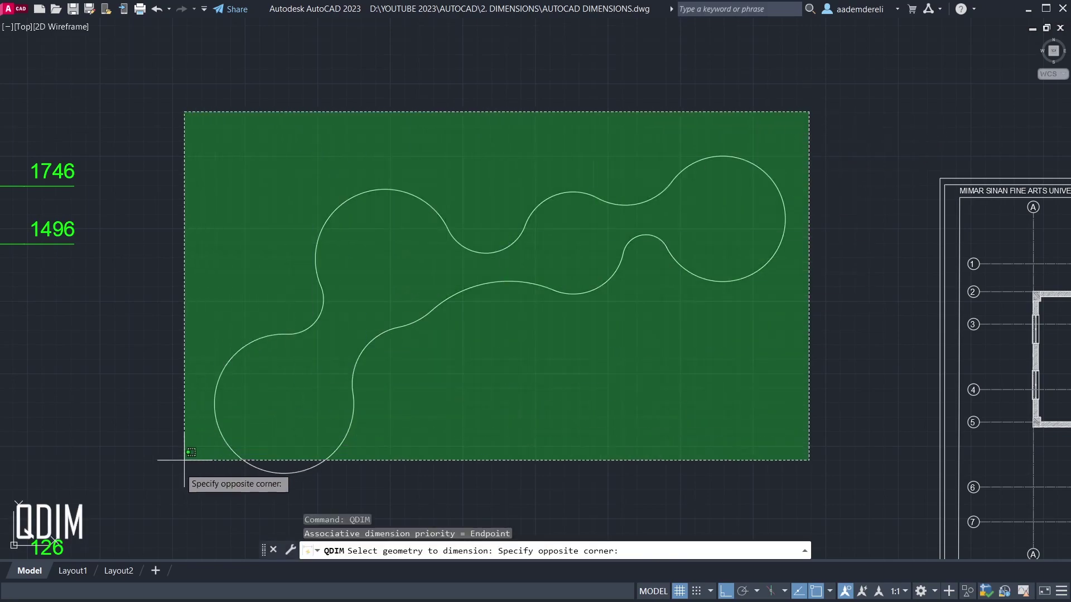
{"action": "left_click", "coordinate": [180, 462]}
{"action": "key", "text": "Return"}
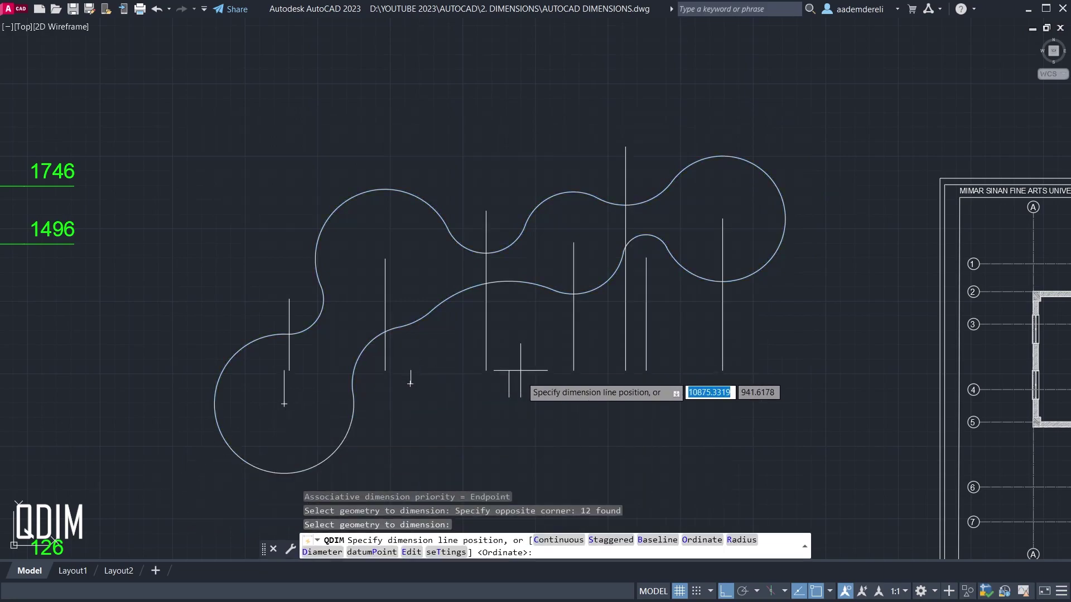
{"action": "left_click", "coordinate": [744, 545]}
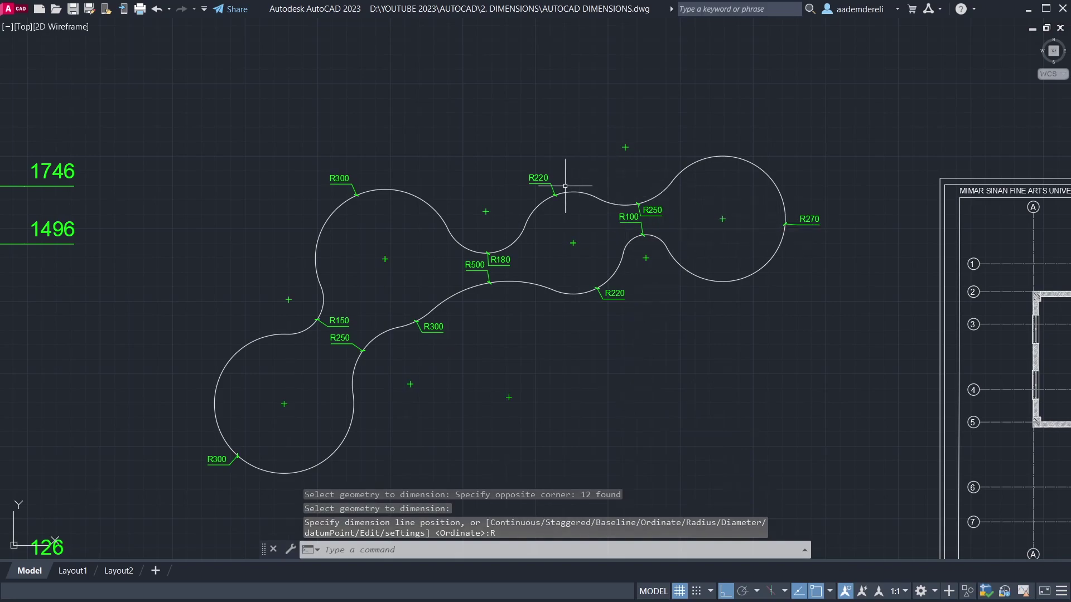
{"action": "scroll", "coordinate": [457, 295], "scroll_direction": "down", "scroll_amount": 2}
{"action": "middle_click_drag", "start_coordinate": [725, 311], "coordinate": [473, 311]}
{"action": "scroll", "coordinate": [474, 311], "scroll_direction": "up", "scroll_amount": 3}
Add a 250 linear dimension between grid lines A and B above the plan.
{"action": "mouse_move", "coordinate": [725, 217]}
{"action": "middle_mouse_down"}
{"action": "mouse_move", "coordinate": [583, 217]}
{"action": "mouse_move", "coordinate": [566, 201]}
{"action": "middle_mouse_up"}
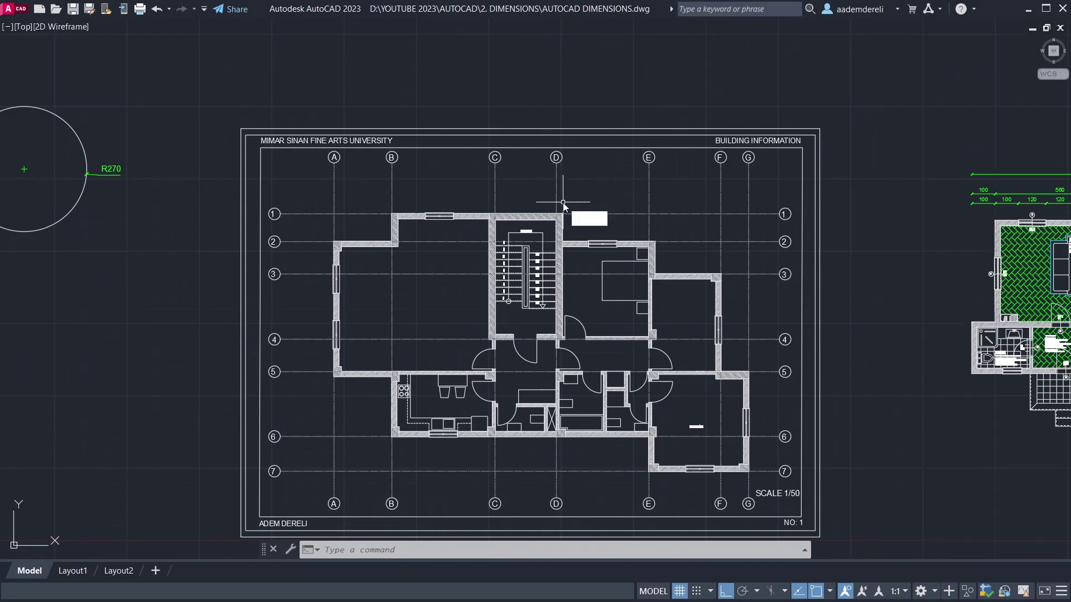
{"action": "type", "text": "m"}
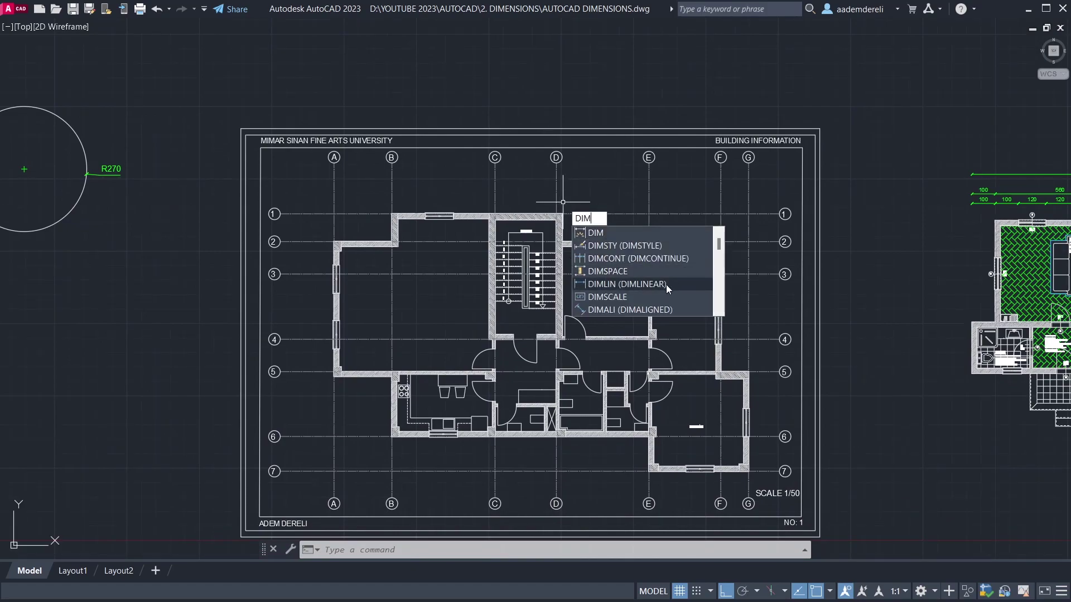
{"action": "left_click", "coordinate": [672, 289]}
{"action": "scroll", "coordinate": [339, 206], "scroll_direction": "up", "scroll_amount": 2}
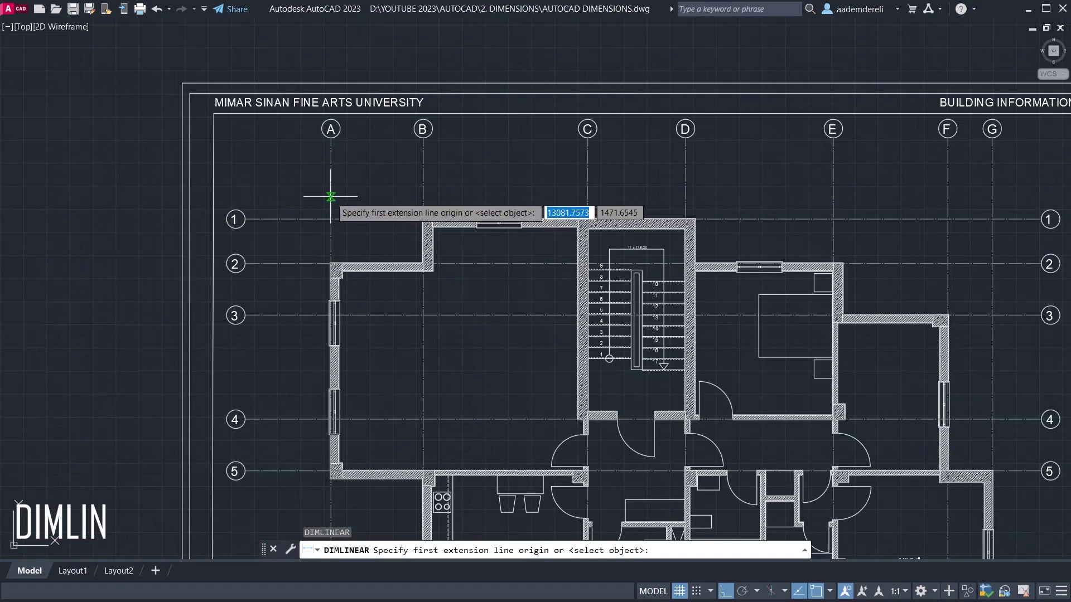
{"action": "left_click", "coordinate": [333, 198]}
{"action": "left_click", "coordinate": [423, 197]}
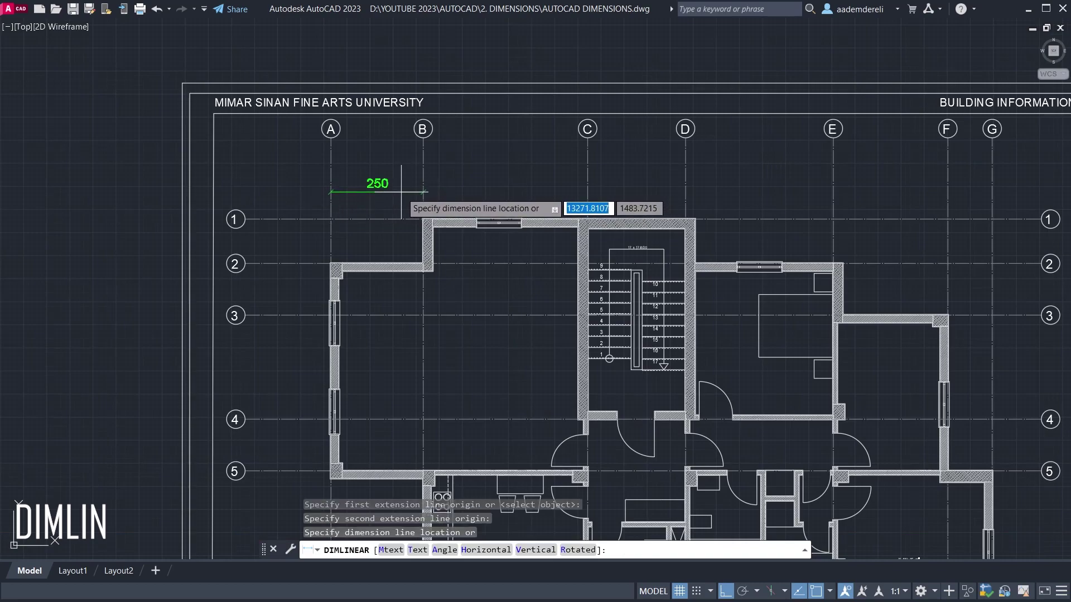
{"action": "left_click", "coordinate": [426, 192]}
{"action": "type", "text": "DCO"}
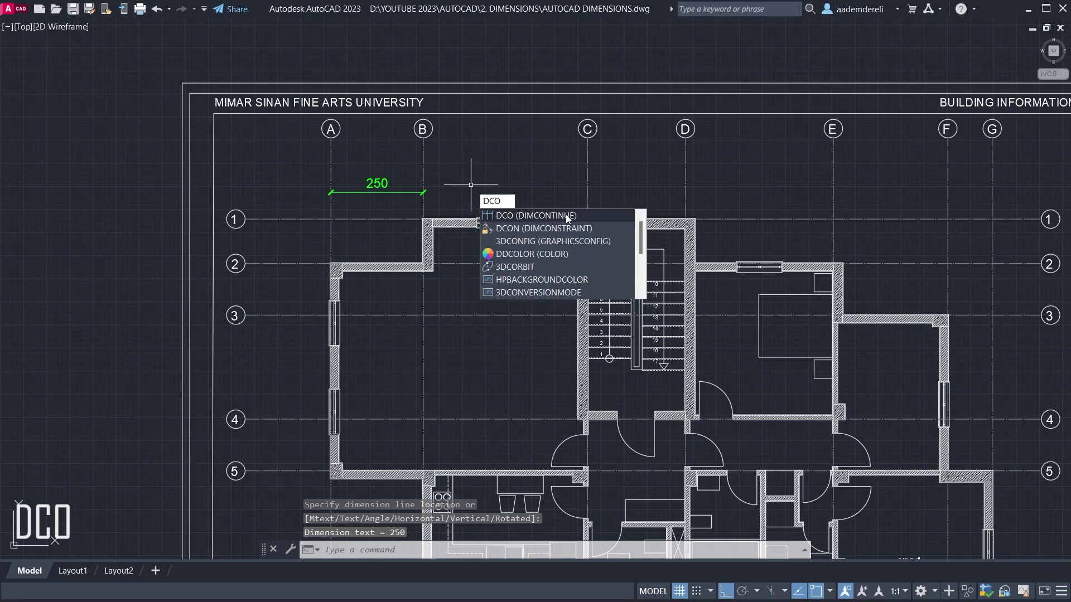
Continue the chain through grids C to G with 445, 265, 400, 310 and 120.
{"action": "left_click", "coordinate": [565, 214]}
{"action": "left_click", "coordinate": [587, 191]}
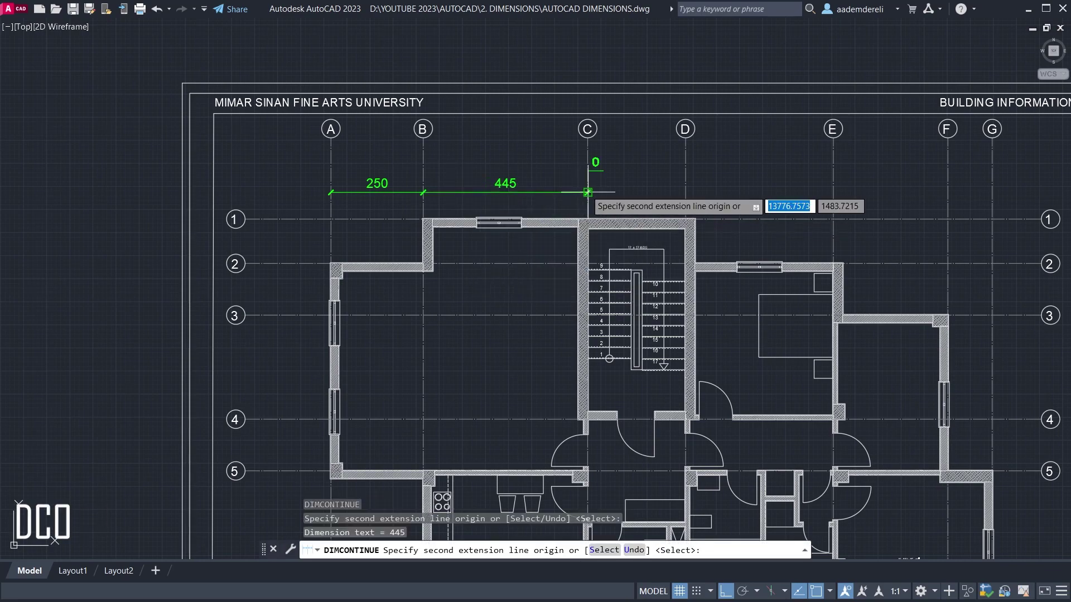
{"action": "left_click", "coordinate": [686, 192]}
{"action": "left_click", "coordinate": [833, 192]}
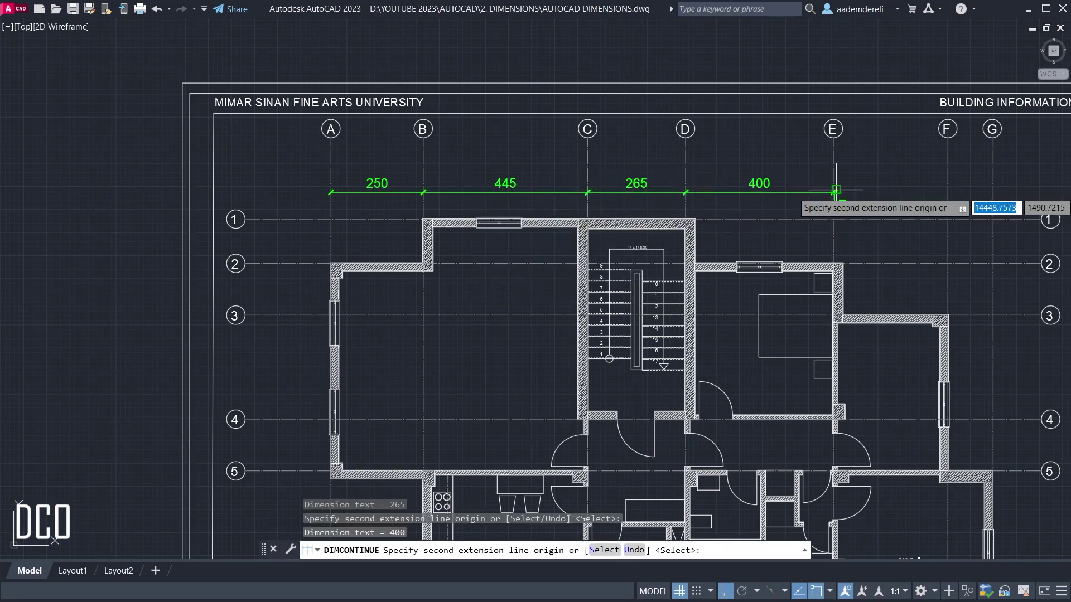
{"action": "left_click", "coordinate": [947, 191]}
{"action": "left_click", "coordinate": [992, 192]}
{"action": "key", "text": "Return"}
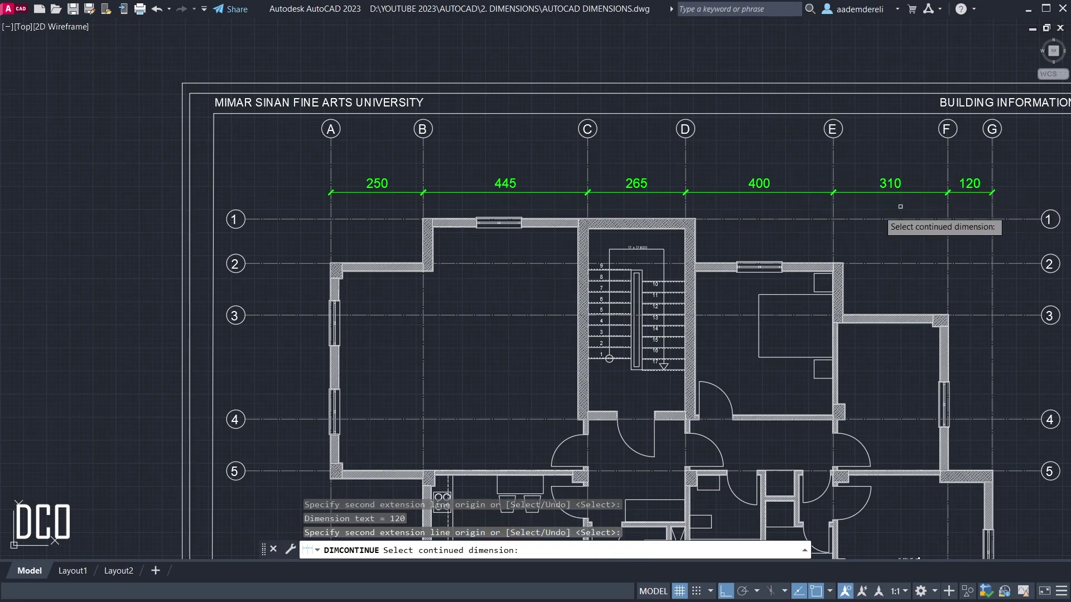
{"action": "middle_click_drag", "start_coordinate": [788, 219], "coordinate": [622, 230]}
{"action": "key", "text": "Escape"}
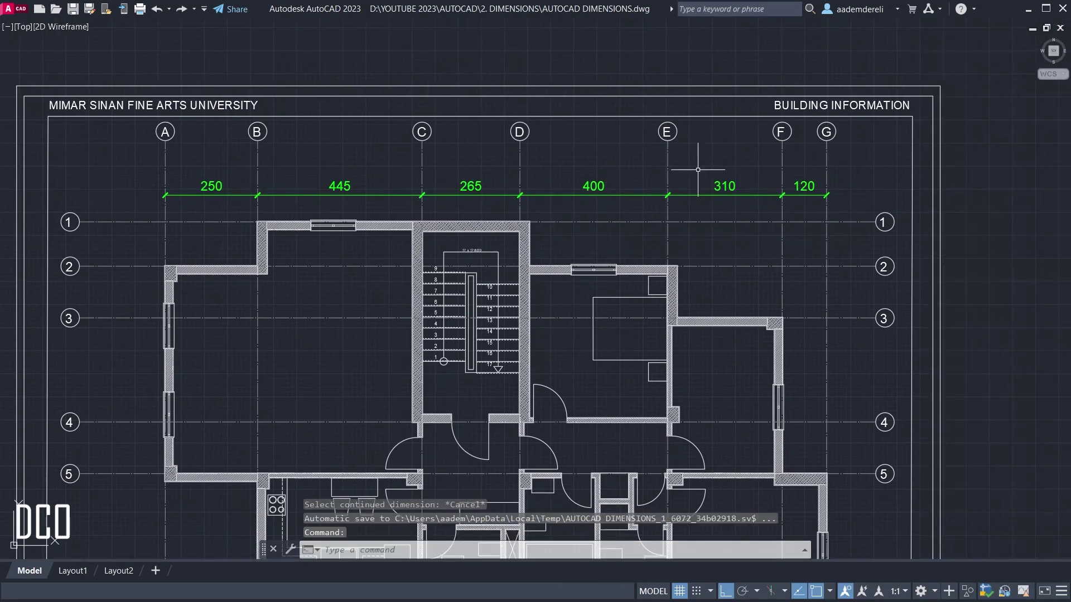
{"action": "scroll", "coordinate": [519, 195], "scroll_direction": "down", "scroll_amount": 3}
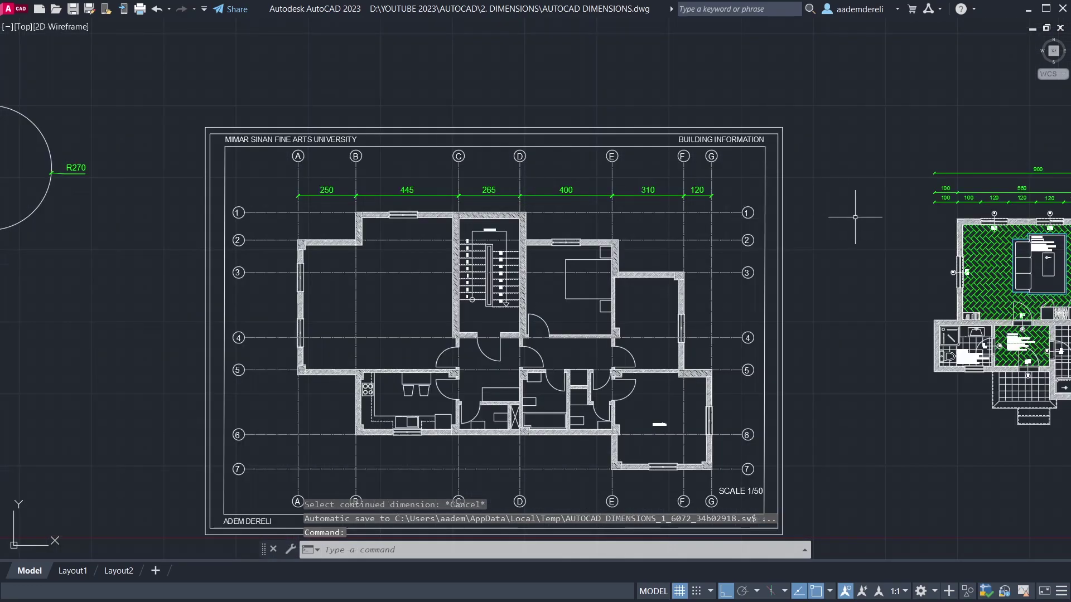
Run DIMSPACE with the 900 dimension as base, auto-spacing the lower rows beneath it.
{"action": "middle_click_drag", "start_coordinate": [856, 215], "coordinate": [586, 209]}
{"action": "scroll", "coordinate": [569, 193], "scroll_direction": "up", "scroll_amount": 2}
{"action": "scroll", "coordinate": [552, 177], "scroll_direction": "up", "scroll_amount": 2}
{"action": "middle_click_drag", "start_coordinate": [553, 178], "coordinate": [555, 176]}
{"action": "type", "text": "dis"}
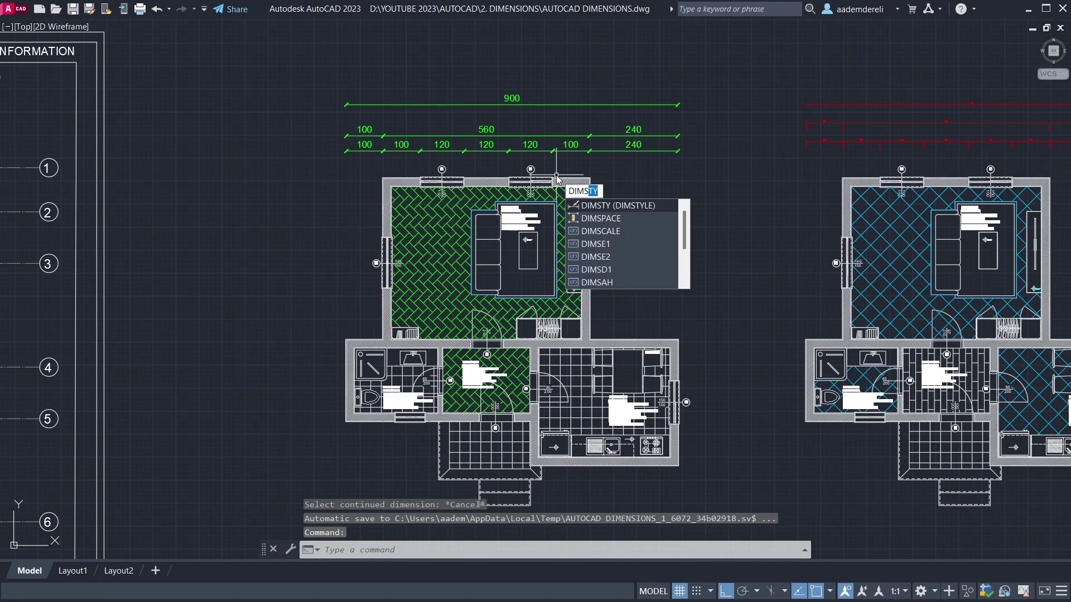
{"action": "left_click", "coordinate": [602, 218]}
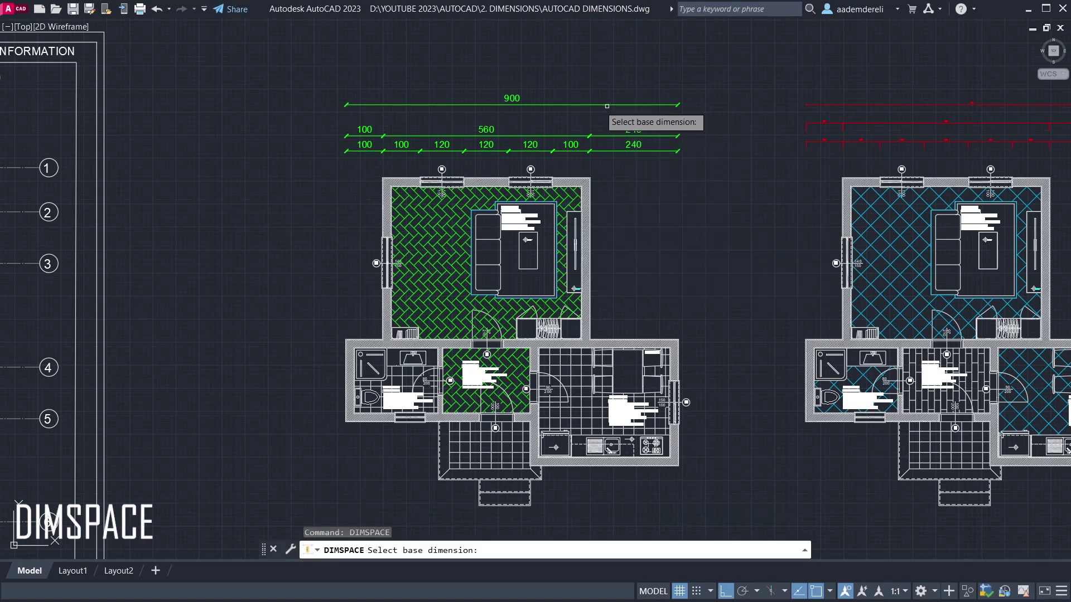
{"action": "scroll", "coordinate": [558, 98], "scroll_direction": "up", "scroll_amount": 2}
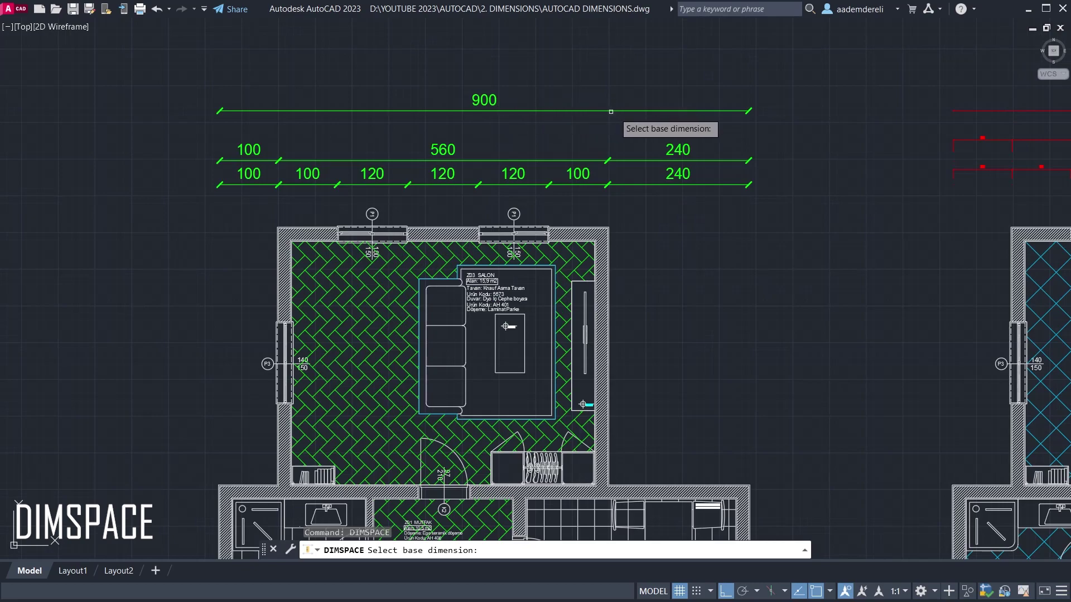
{"action": "left_click", "coordinate": [615, 112]}
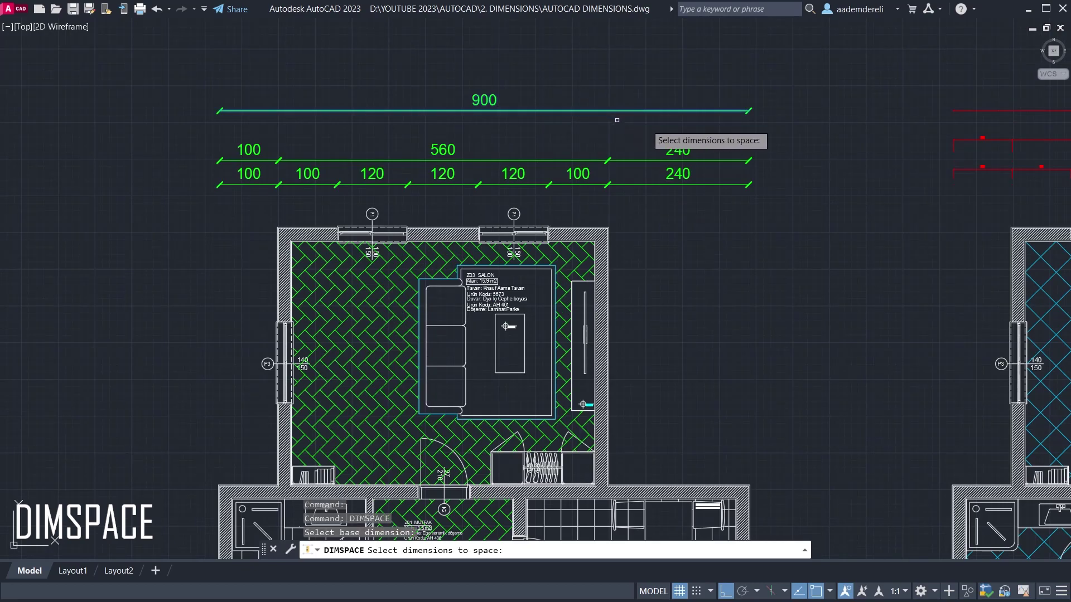
{"action": "left_click", "coordinate": [806, 130]}
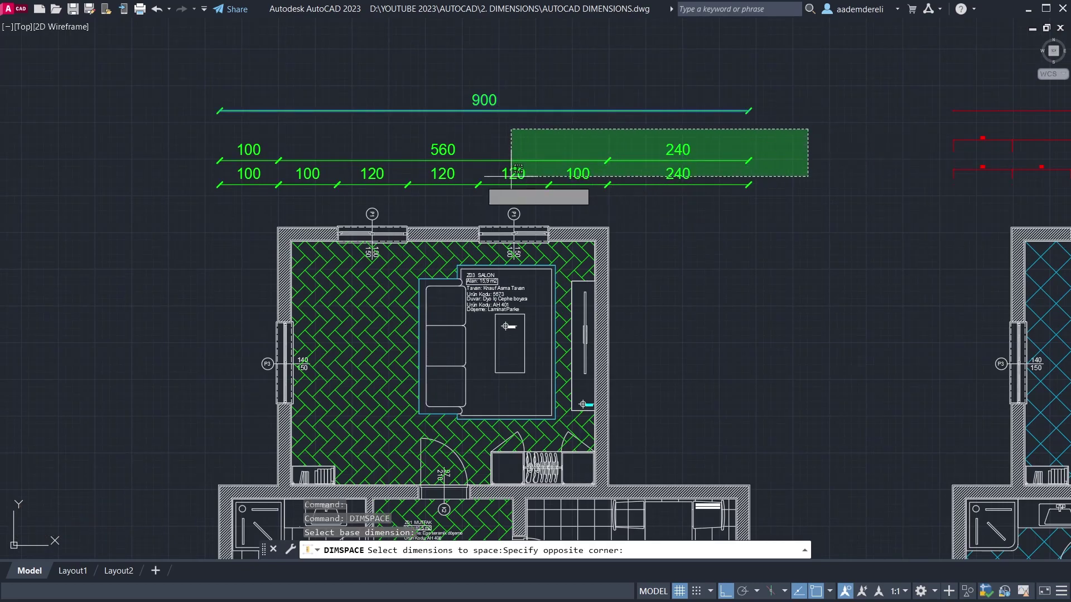
{"action": "left_click", "coordinate": [208, 188]}
{"action": "key", "text": "Return"}
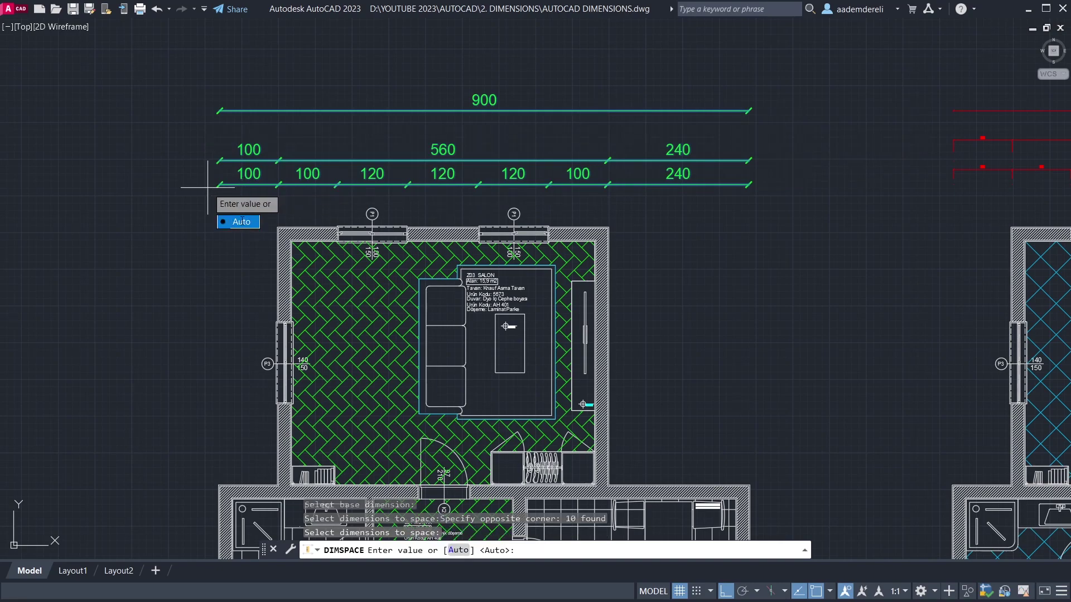
{"action": "left_click", "coordinate": [239, 223]}
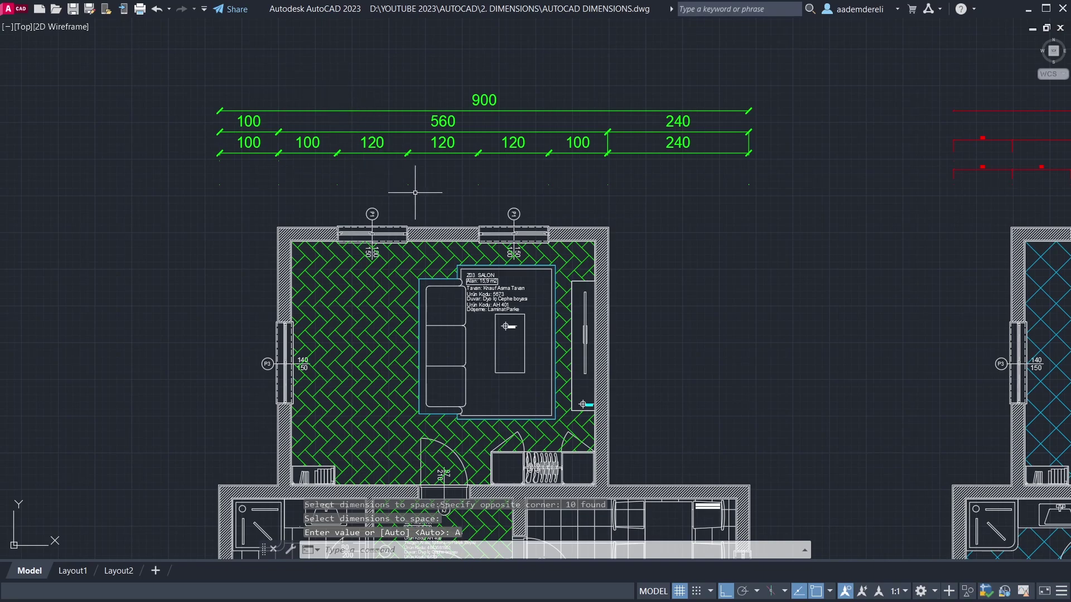
{"action": "mouse_move", "coordinate": [876, 216]}
{"action": "middle_mouse_down"}
{"action": "mouse_move", "coordinate": [645, 203]}
{"action": "mouse_move", "coordinate": [363, 217]}
{"action": "middle_mouse_up"}
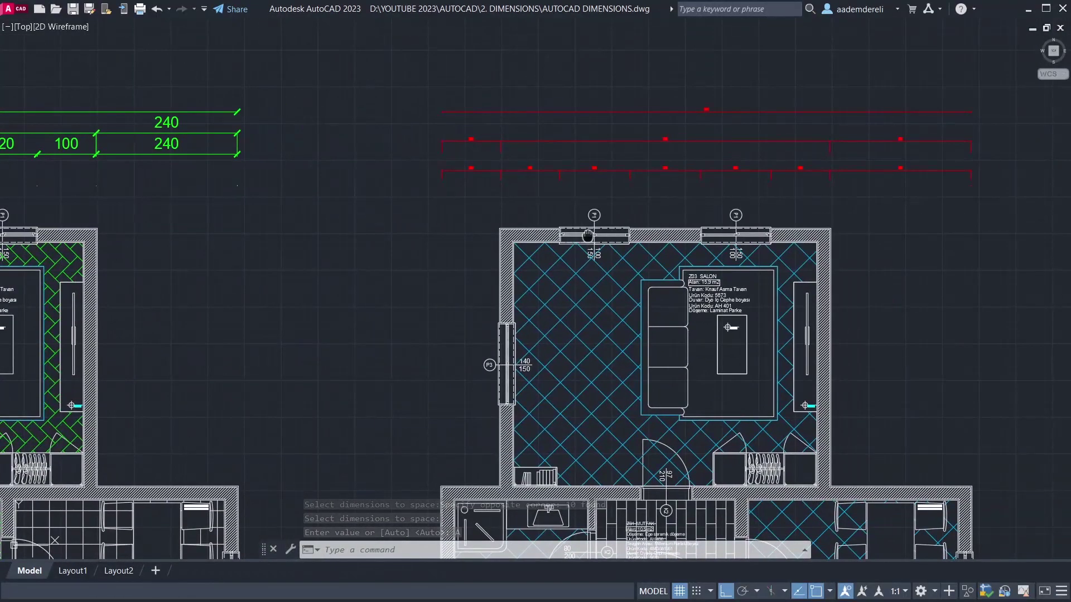
{"action": "scroll", "coordinate": [553, 175], "scroll_direction": "down", "scroll_amount": 3}
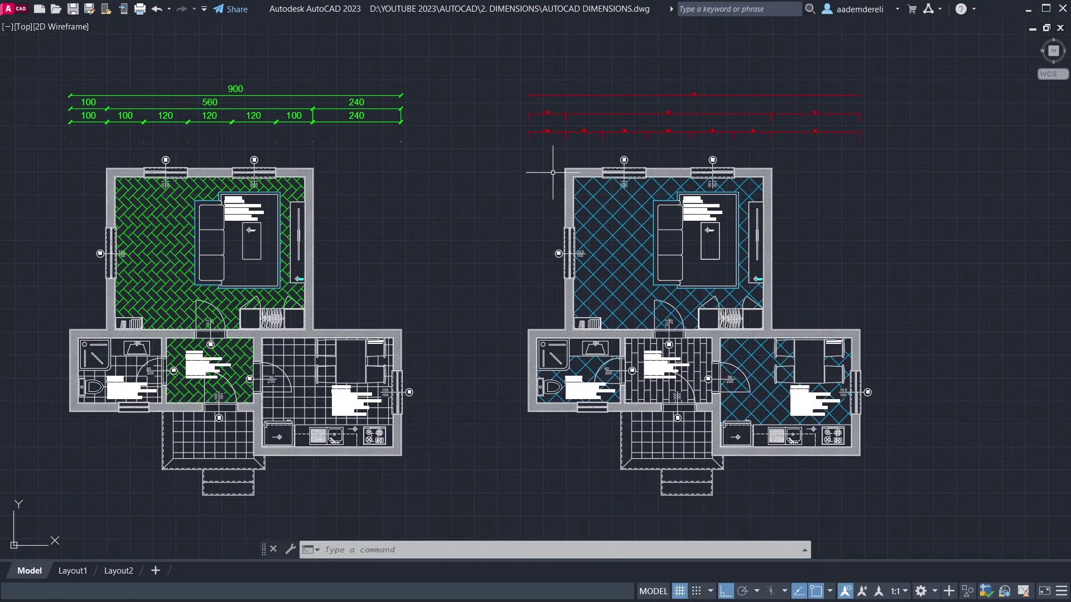
{"action": "type", "text": "MAT"}
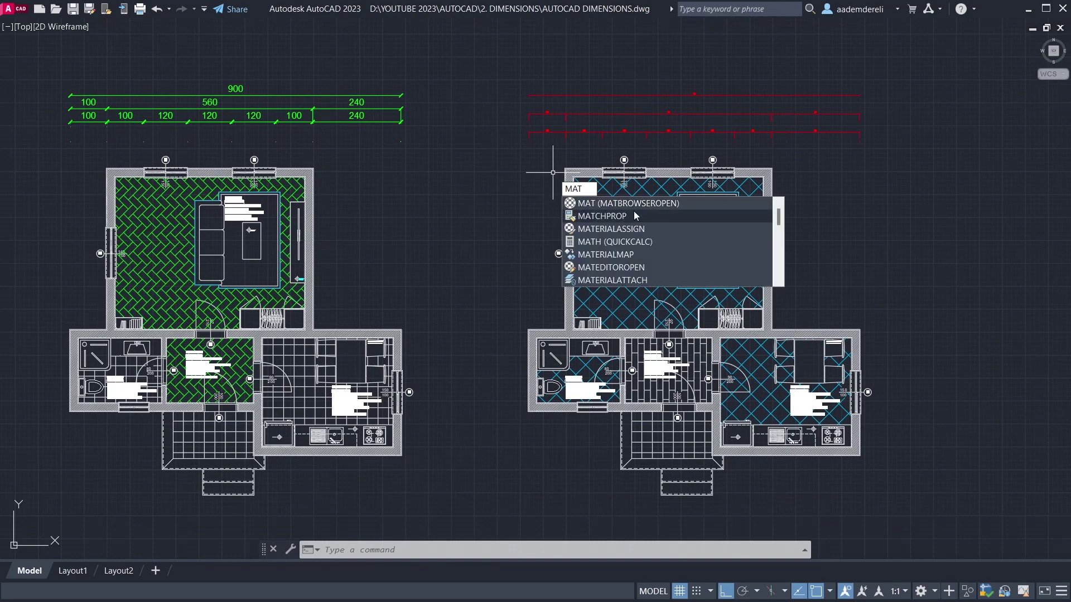
Match the red 900, 560/240 and 100/120 dimensions to the green 900 dimension's style.
{"action": "left_click", "coordinate": [619, 219]}
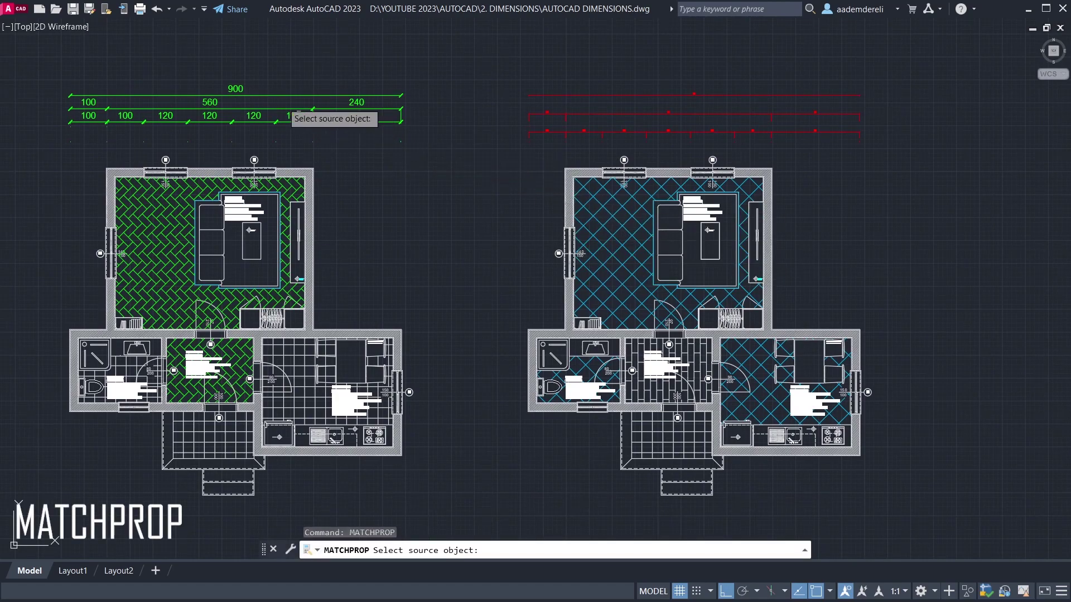
{"action": "left_click", "coordinate": [236, 94]}
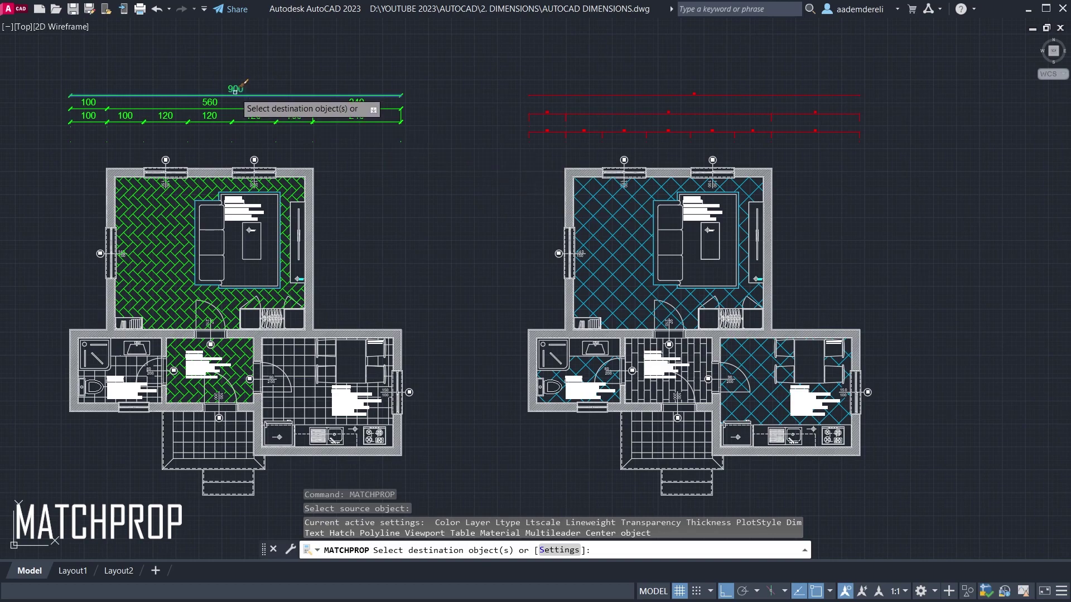
{"action": "left_click", "coordinate": [843, 48]}
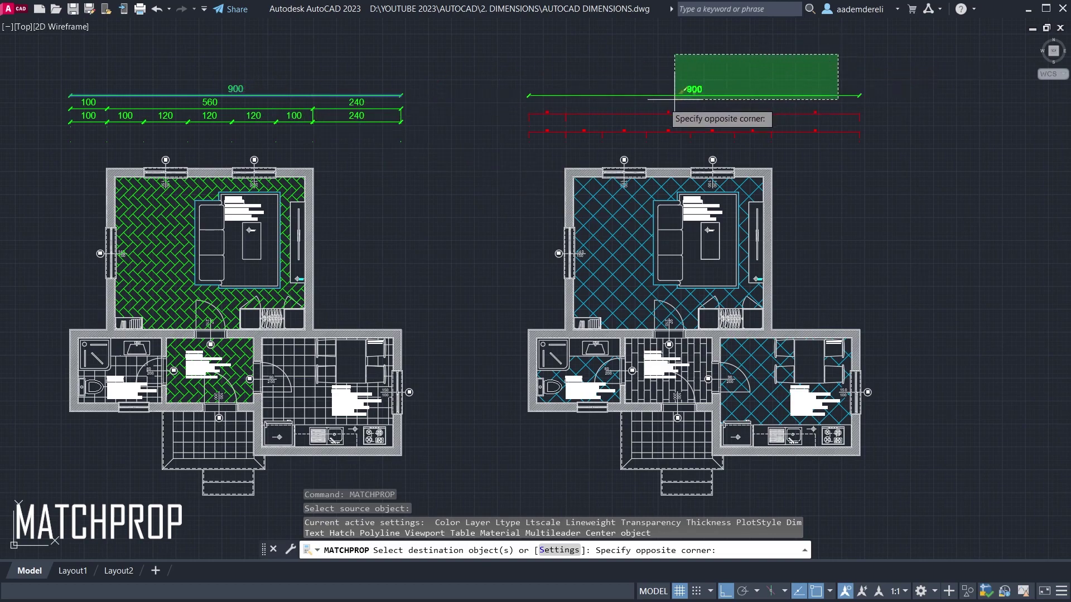
{"action": "left_click", "coordinate": [604, 130]}
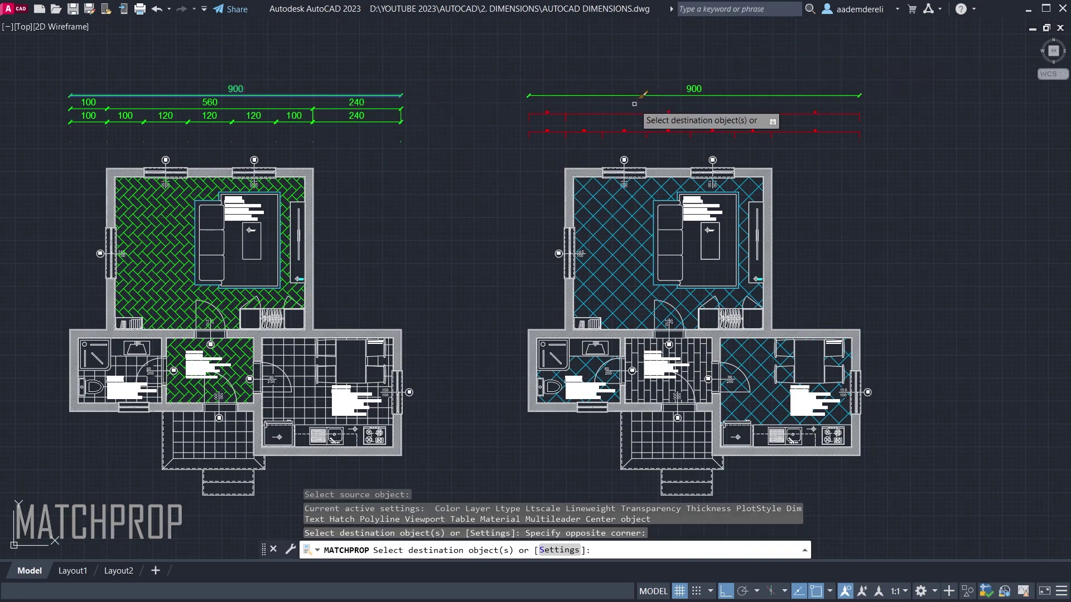
{"action": "left_click", "coordinate": [819, 109]}
{"action": "left_click", "coordinate": [694, 111]}
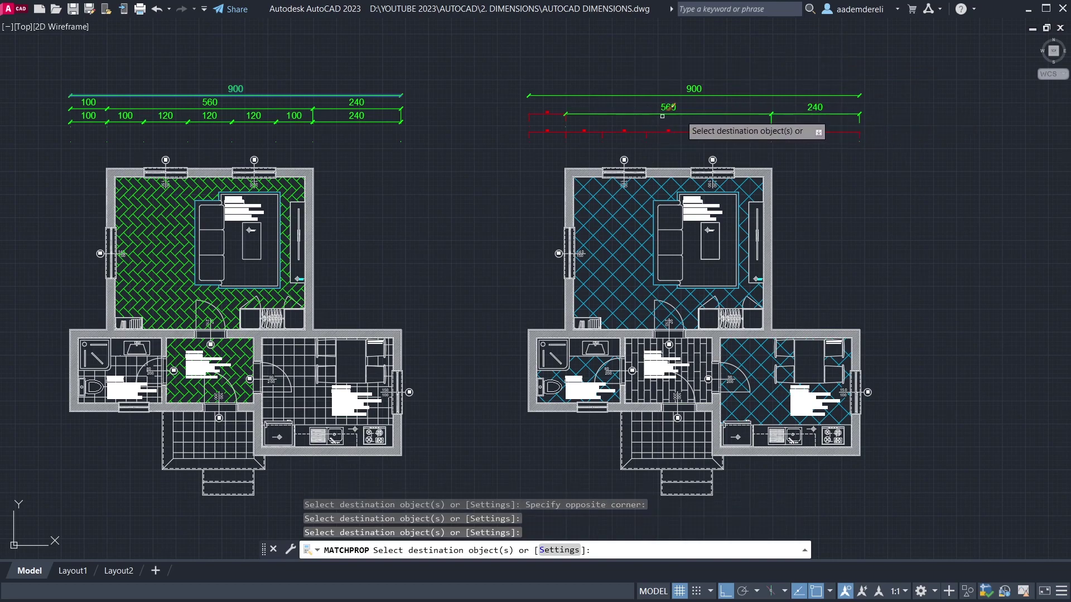
{"action": "left_click", "coordinate": [900, 65]}
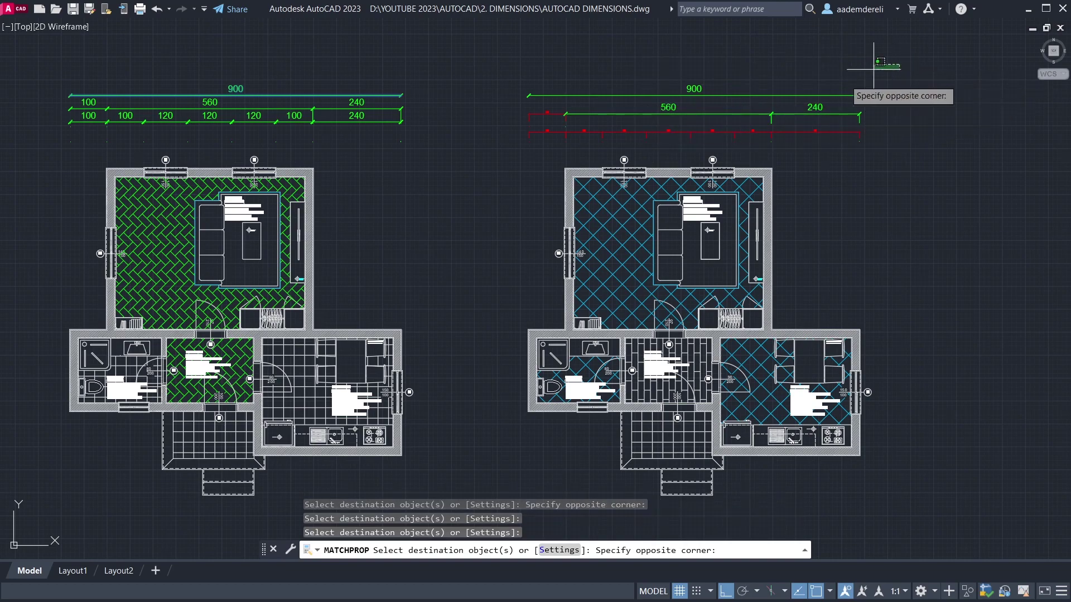
{"action": "left_click", "coordinate": [488, 146]}
{"action": "key", "text": "Return"}
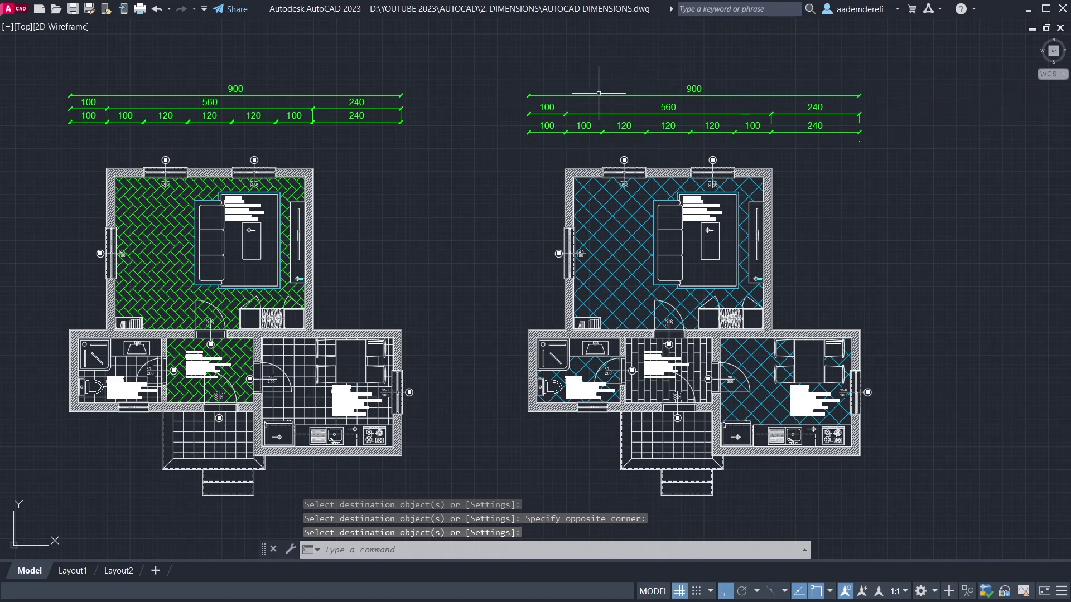
Copy the blue cross hatch onto the left kitchen and bathroom, then take the green herringbone as the next source.
{"action": "key", "text": "Return"}
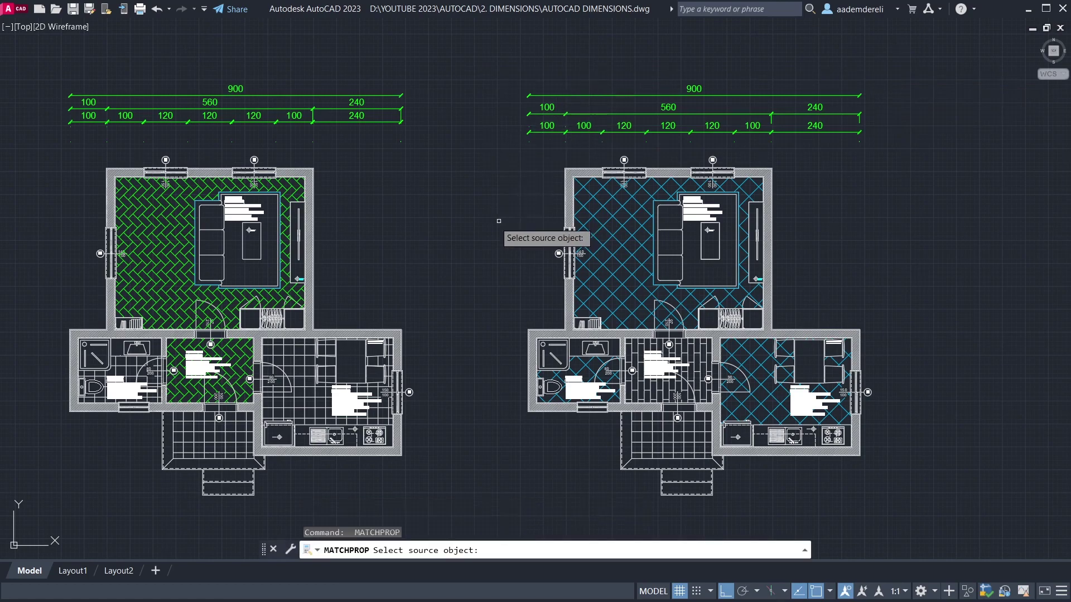
{"action": "left_click", "coordinate": [624, 224]}
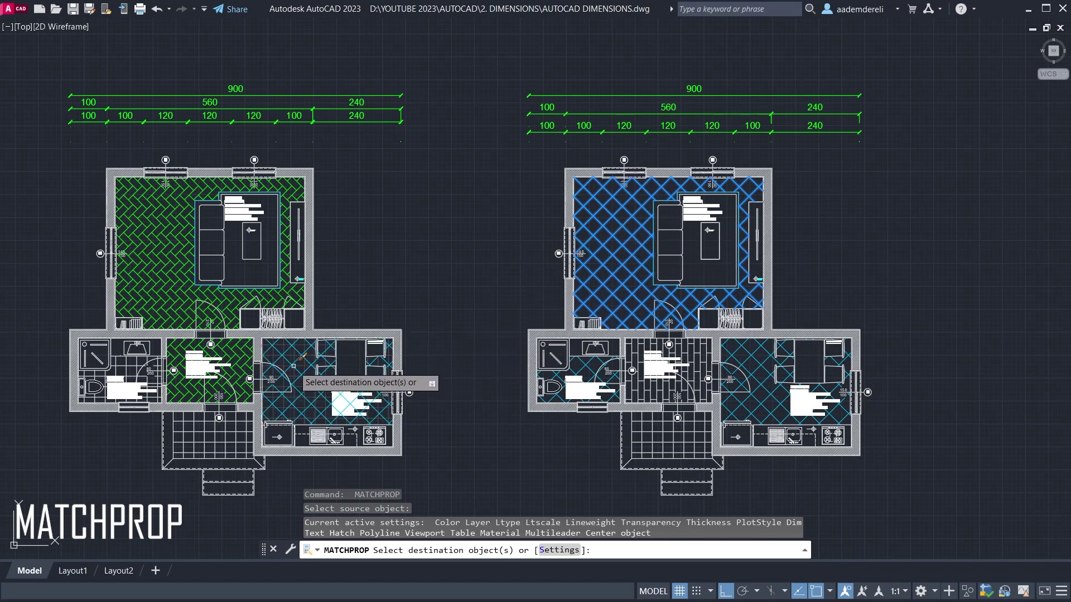
{"action": "left_click", "coordinate": [314, 356]}
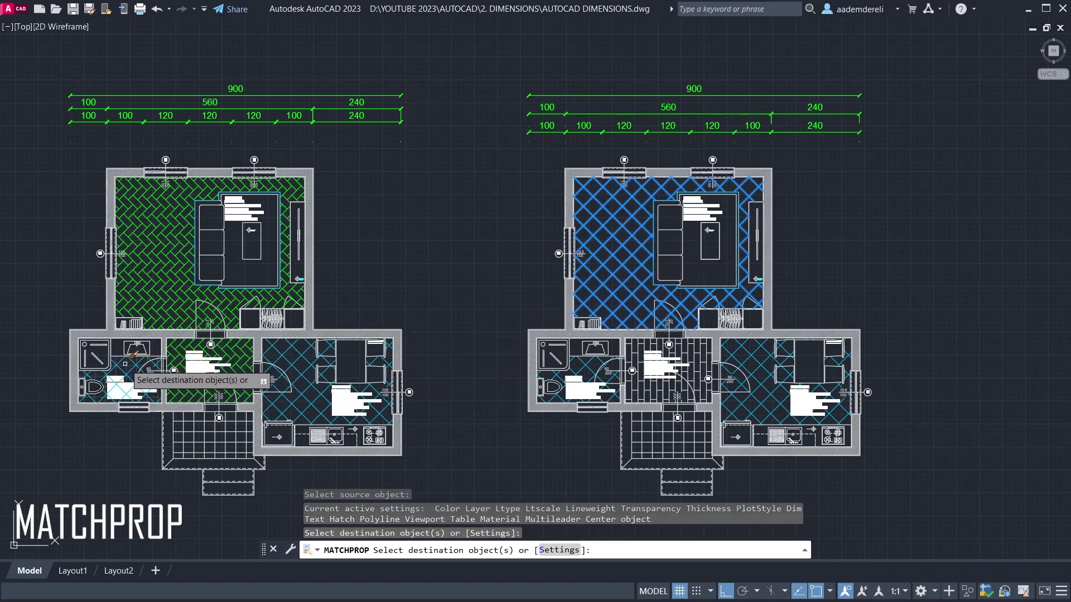
{"action": "left_click", "coordinate": [130, 368]}
{"action": "key", "text": "Return"}
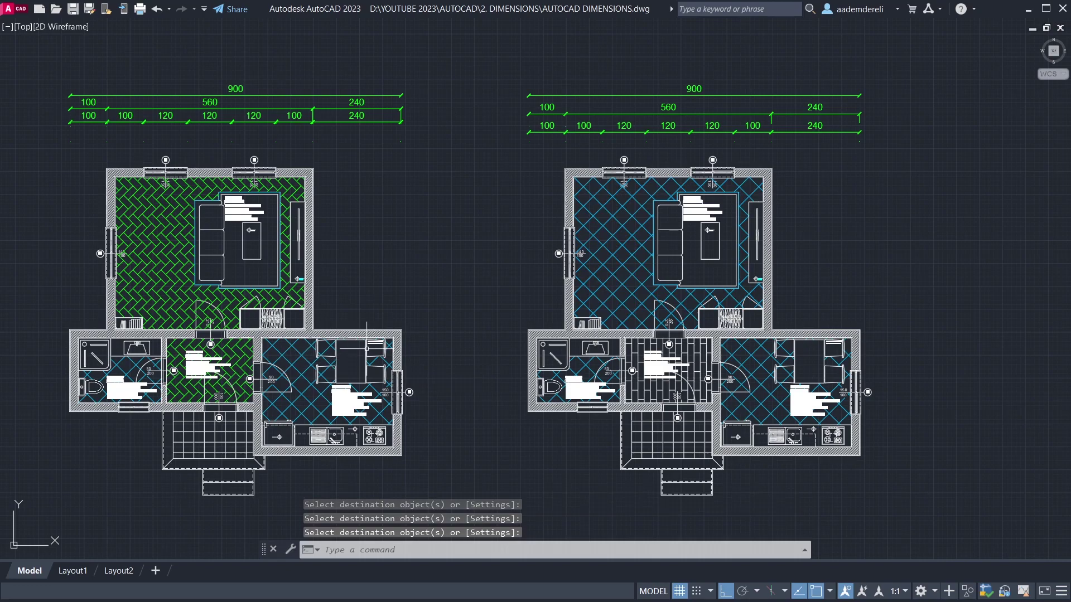
{"action": "key", "text": "Return"}
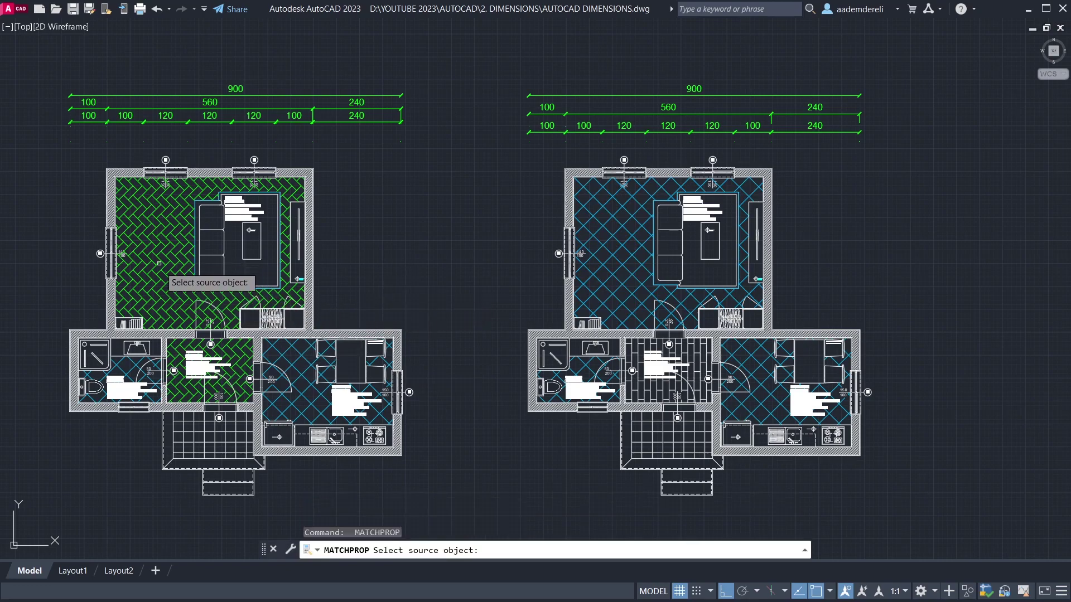
{"action": "left_click", "coordinate": [158, 257]}
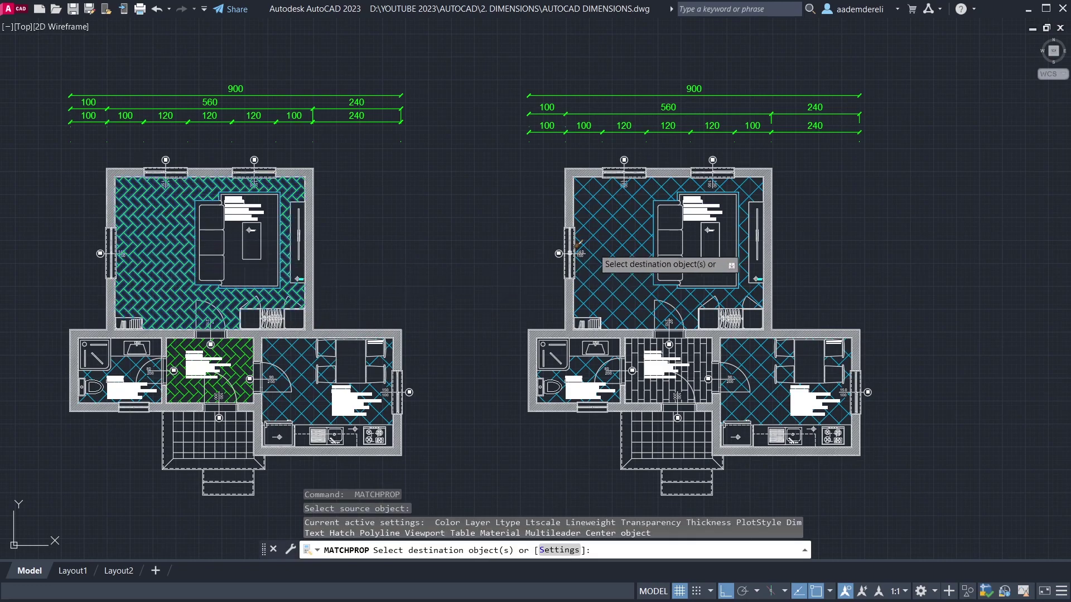